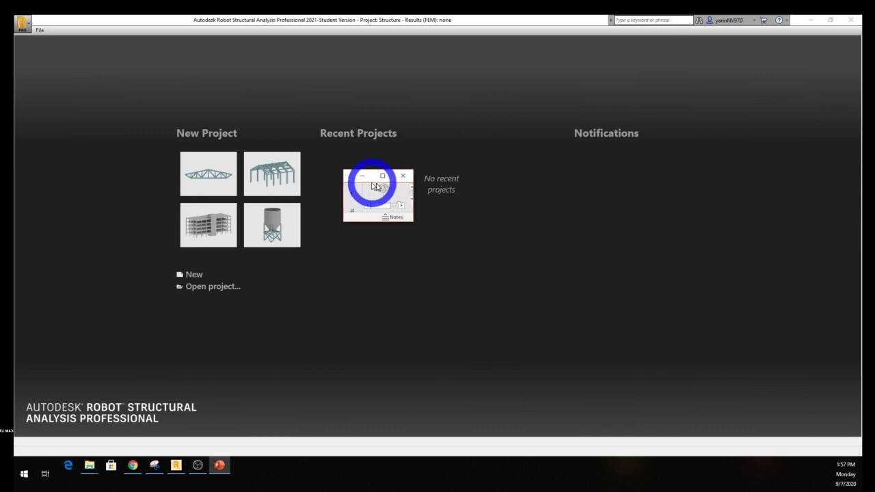
# Create a new project using the plane truss structure type.
pyautogui.hotkey('alt', 'Tab')
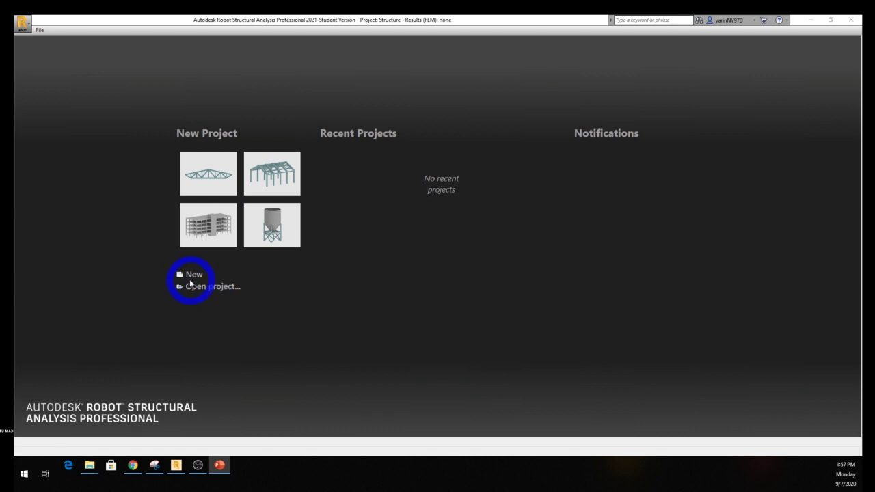
pyautogui.click(190, 275)
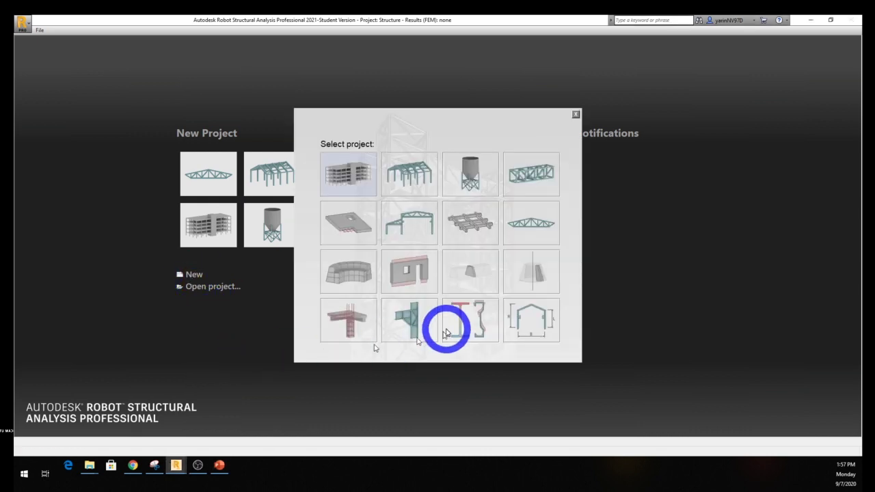
pyautogui.click(532, 220)
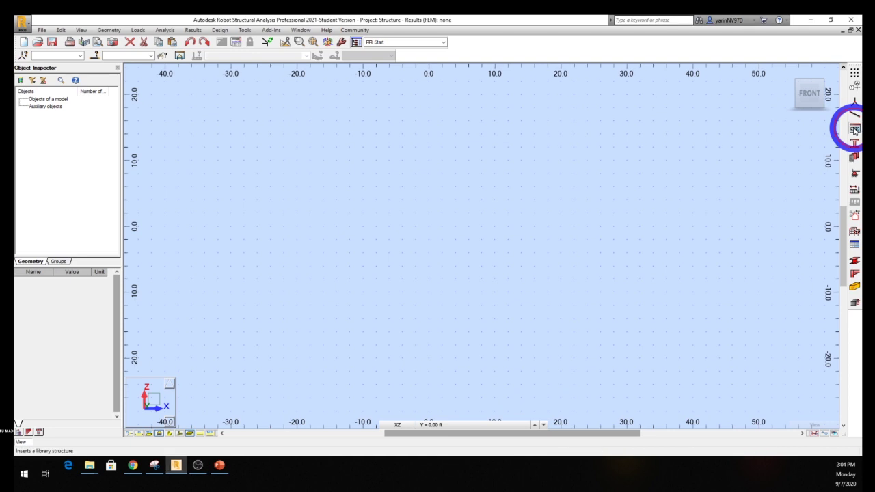
# Start inserting a Trapezoid Truss Type 1 from the library of typical structures, matching the shape in the reference sketch.
pyautogui.click(854, 130)
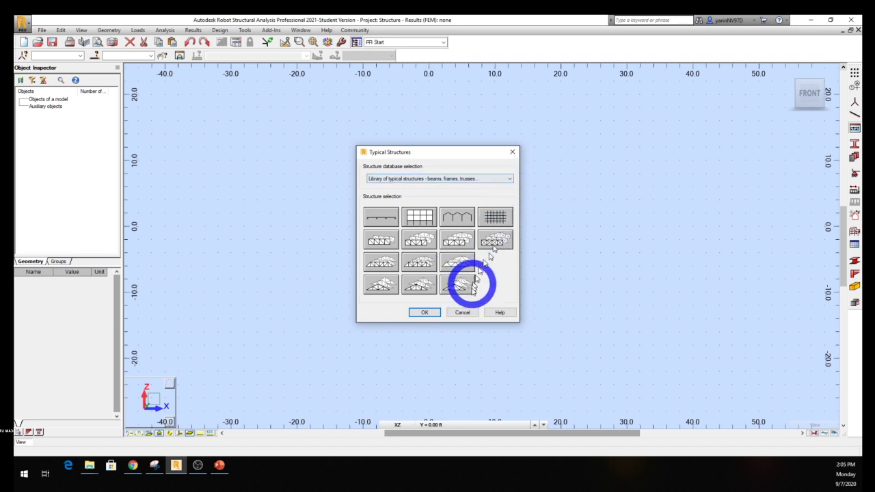
pyautogui.moveTo(426, 152); pyautogui.dragTo(324, 141)
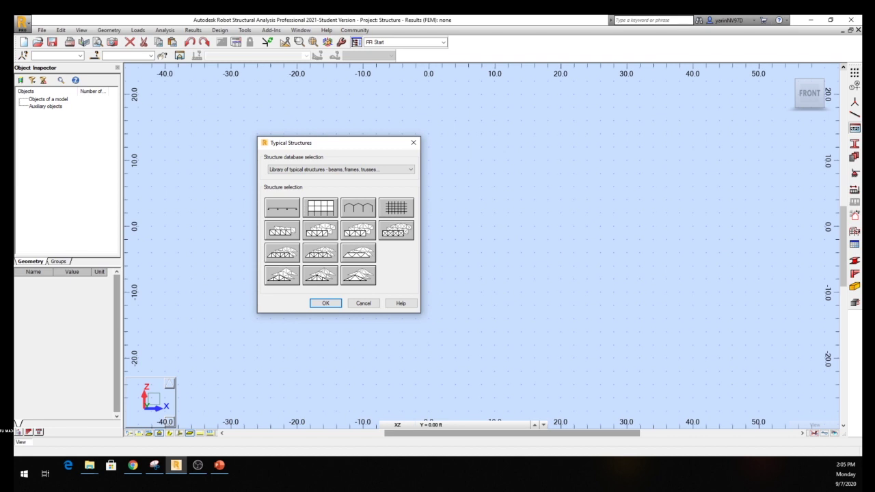
pyautogui.click(157, 465)
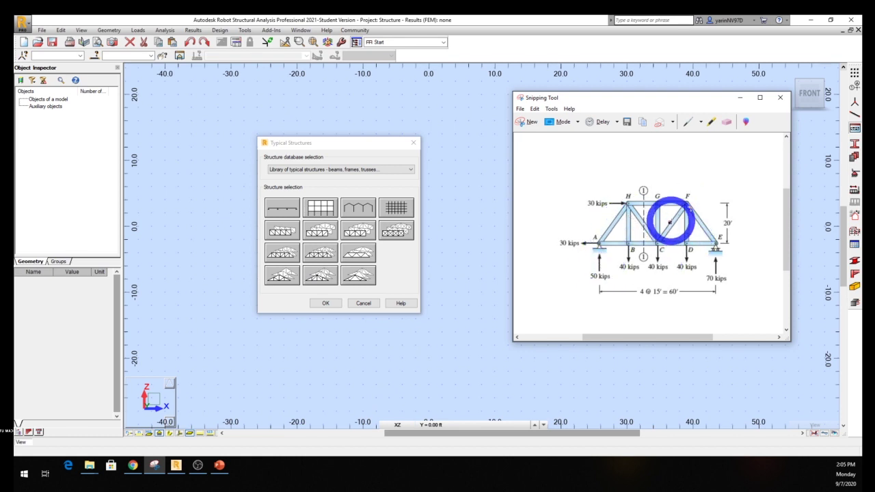
pyautogui.click(283, 260)
pyautogui.click(324, 303)
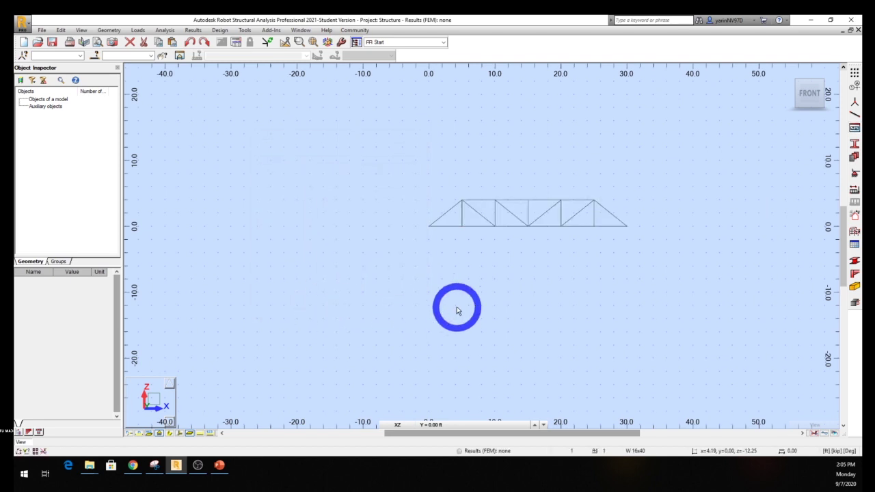
pyautogui.click(463, 198)
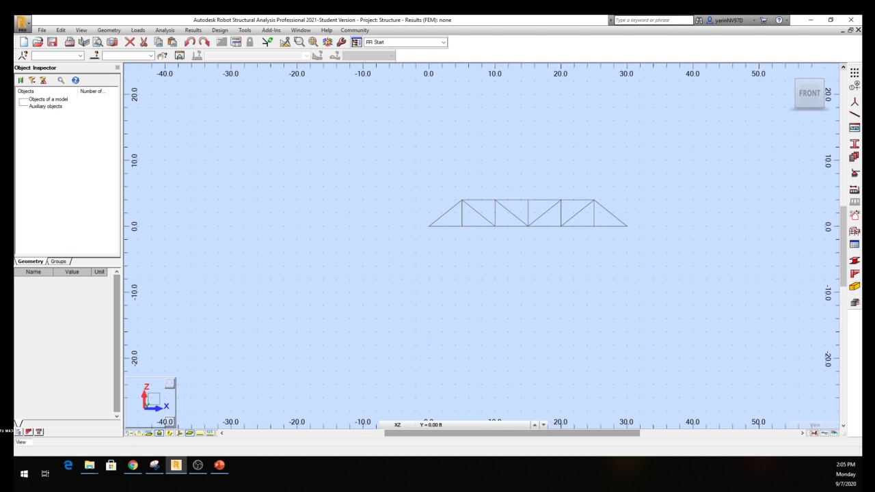
pyautogui.moveTo(313, 127); pyautogui.dragTo(293, 130)
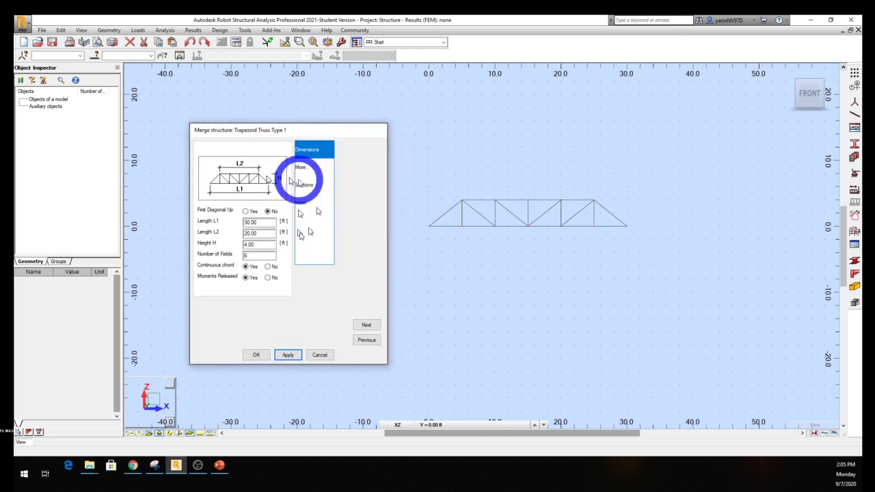
# Set the truss dimensions from the reference sketch: length L1 60 ft, length L2 30 ft and height H 20 ft.
pyautogui.click(153, 470)
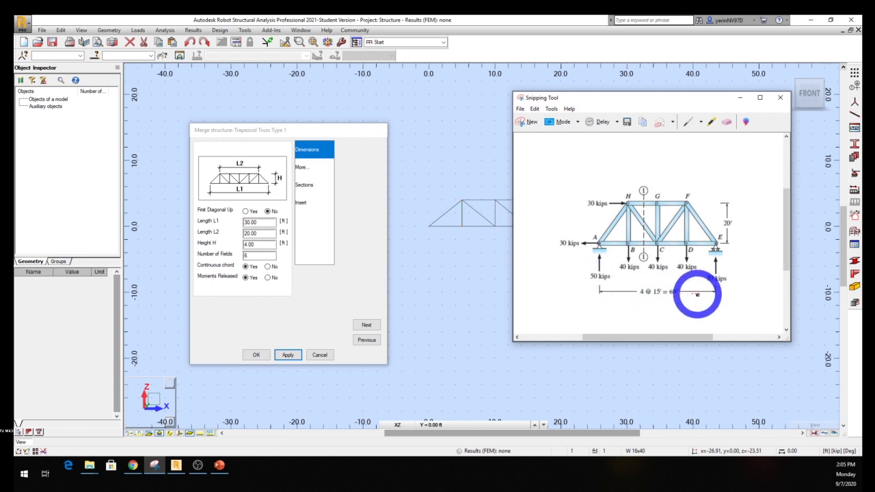
pyautogui.doubleClick(263, 223)
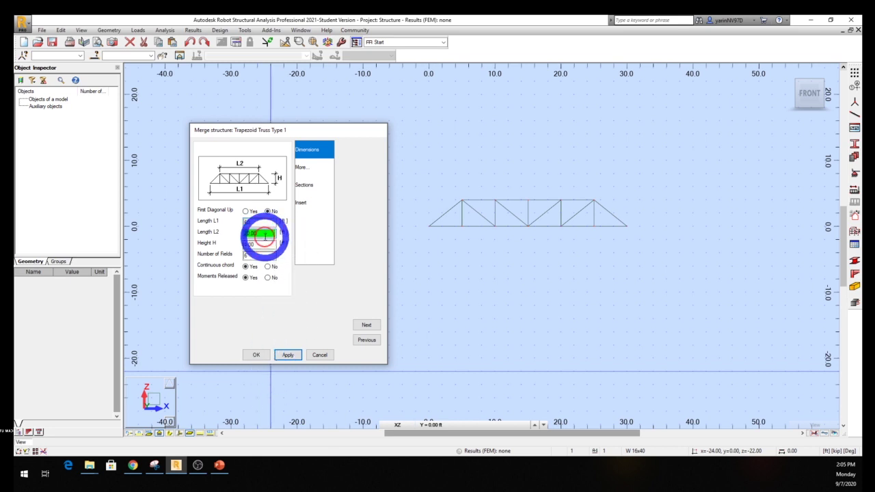
pyautogui.click(158, 469)
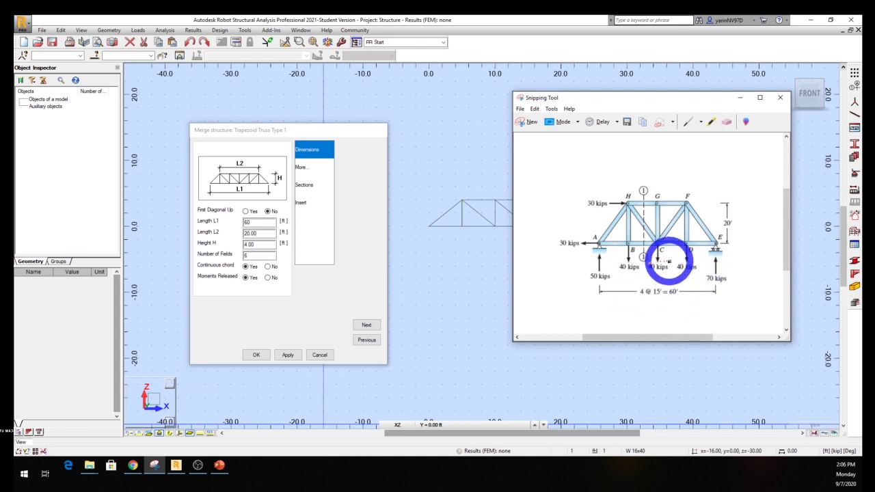
pyautogui.click(265, 233)
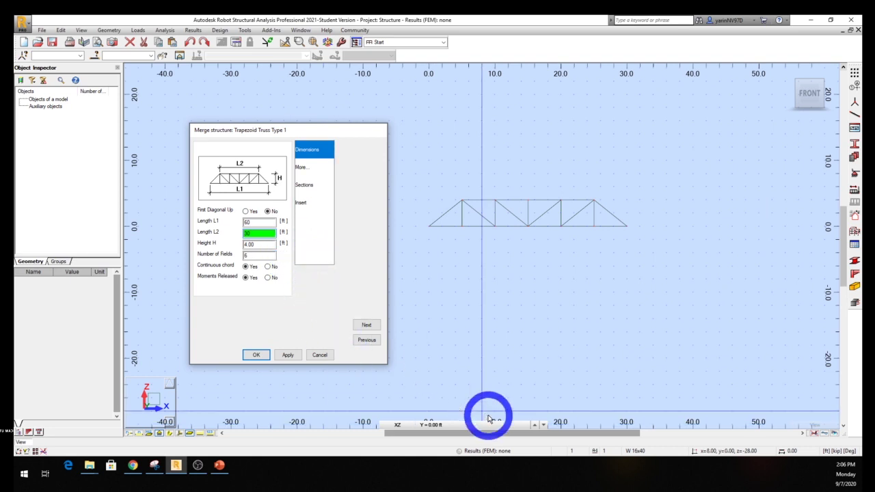
pyautogui.click(156, 470)
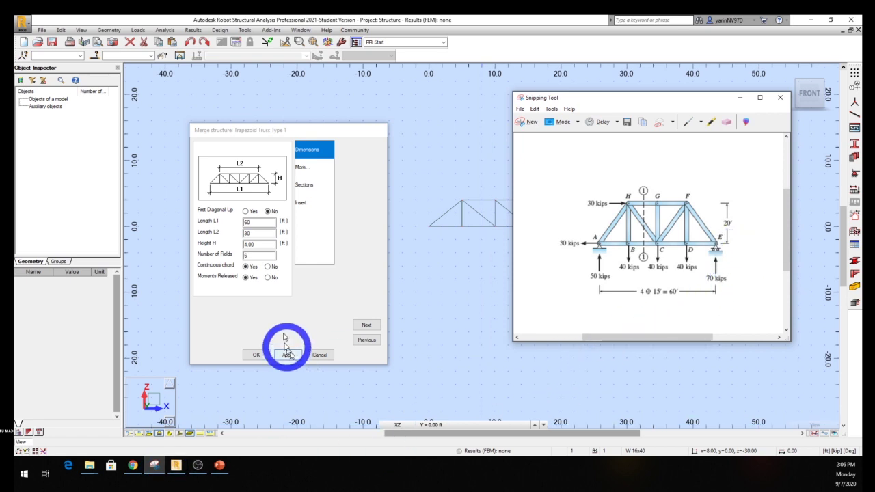
pyautogui.click(268, 244)
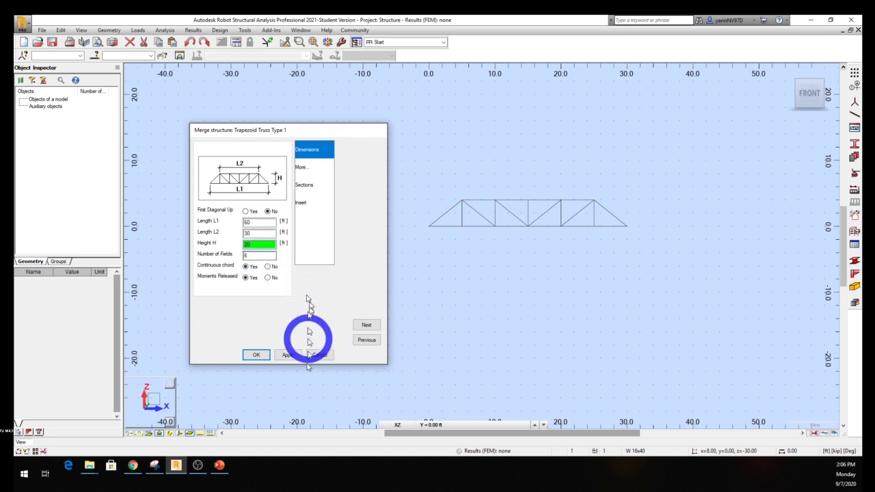
# Set the number of fields to 4, compare the truss with the reference sketch and insert it into the model.
pyautogui.click(154, 466)
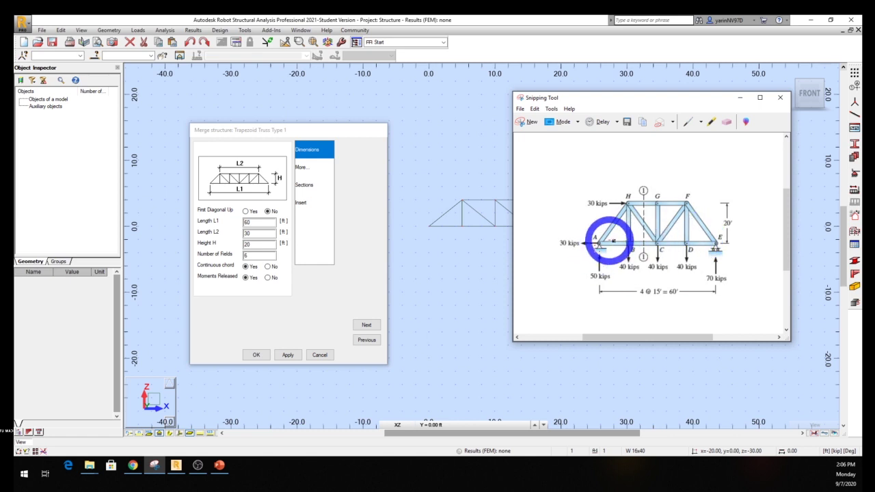
pyautogui.click(250, 254)
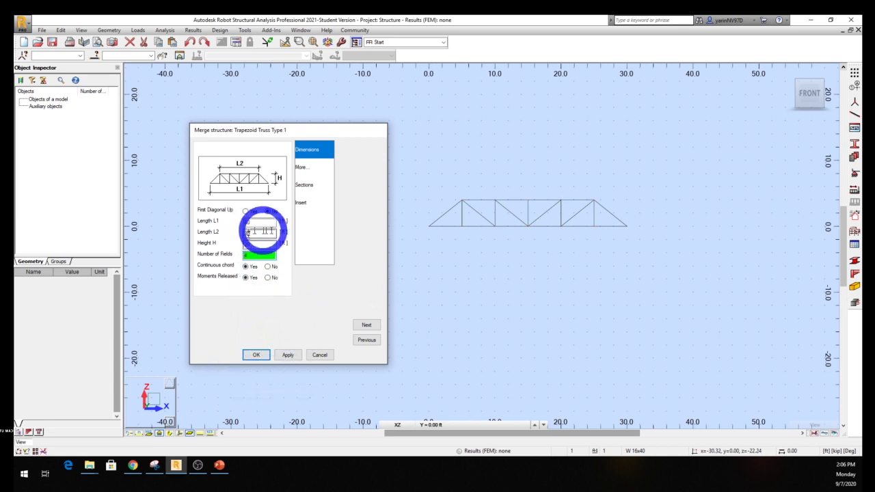
pyautogui.click(287, 355)
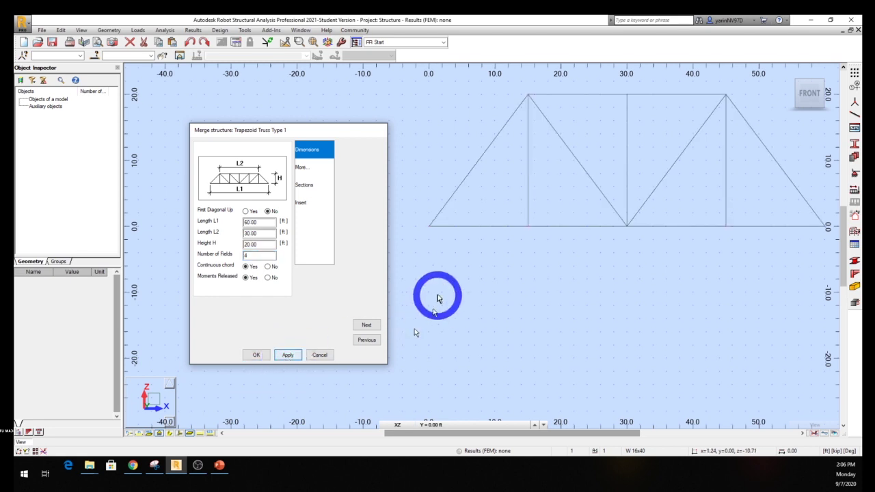
pyautogui.click(160, 469)
pyautogui.moveTo(618, 95); pyautogui.dragTo(230, 118)
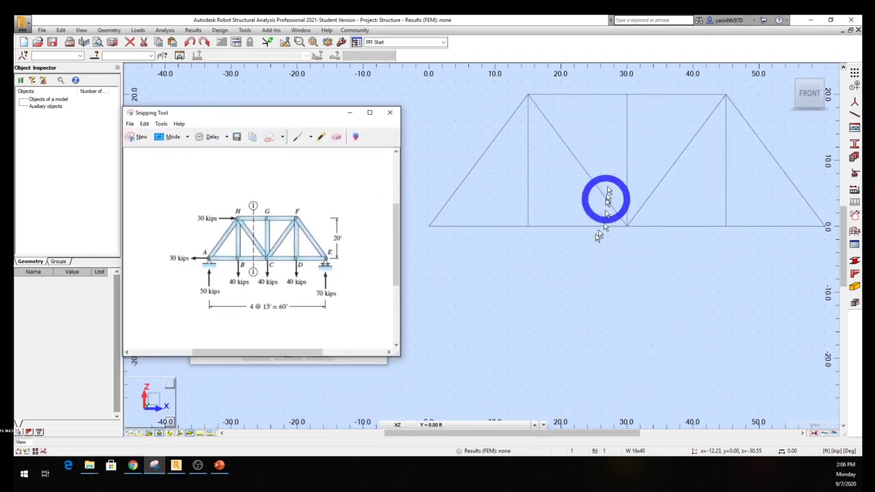
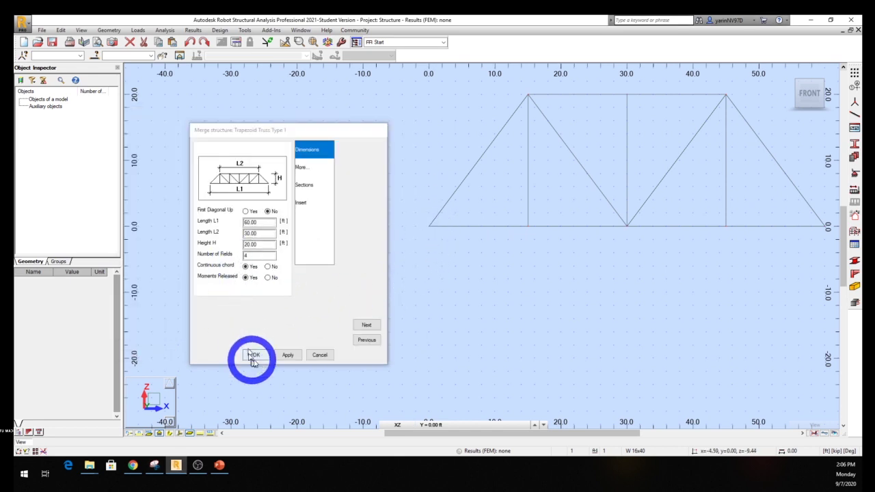
pyautogui.click(275, 357)
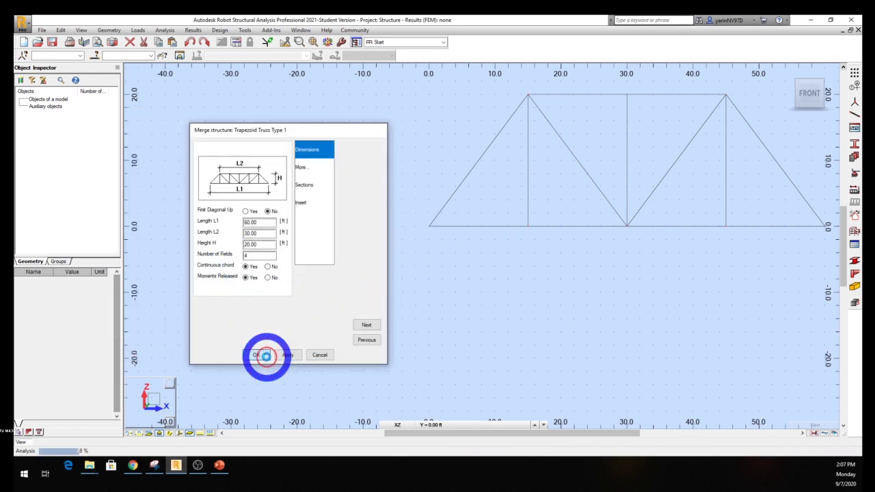
pyautogui.click(265, 356)
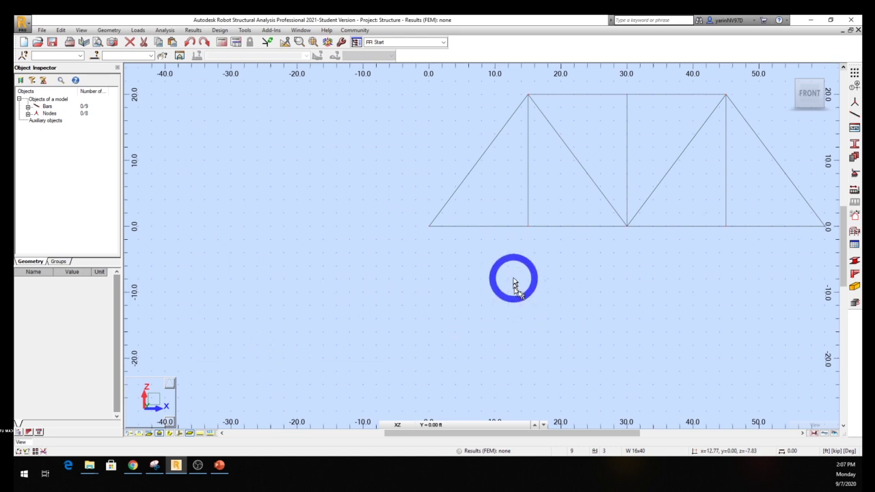
# Check the support conditions in the reference sketch and open the list of nodal support types.
pyautogui.scroll(-2, 513, 287)
pyautogui.moveTo(607, 267); pyautogui.dragTo(480, 277, button='middle')
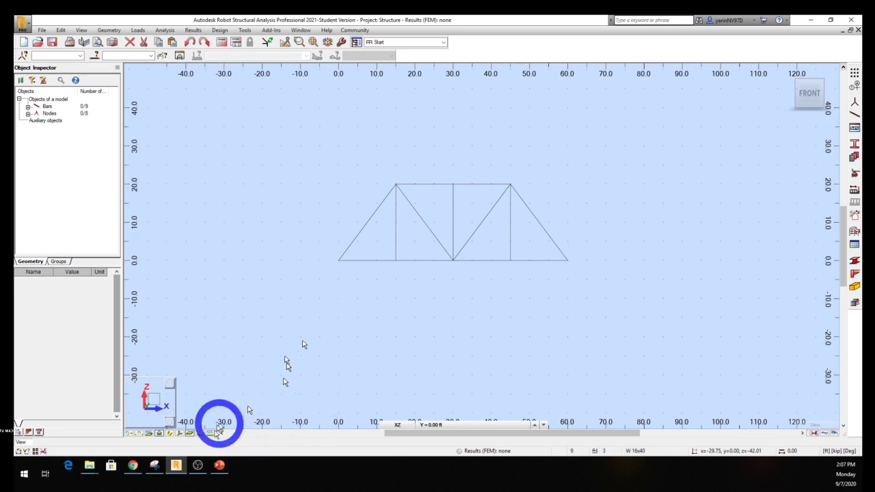
pyautogui.click(154, 467)
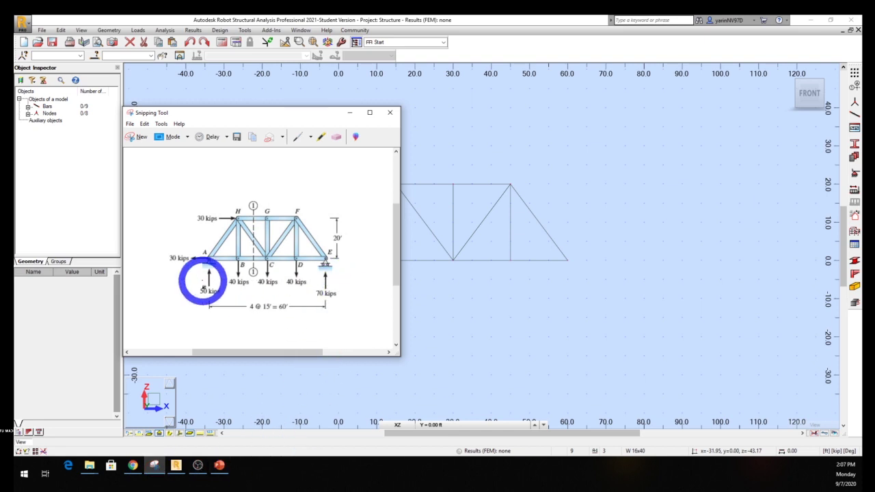
pyautogui.click(349, 112)
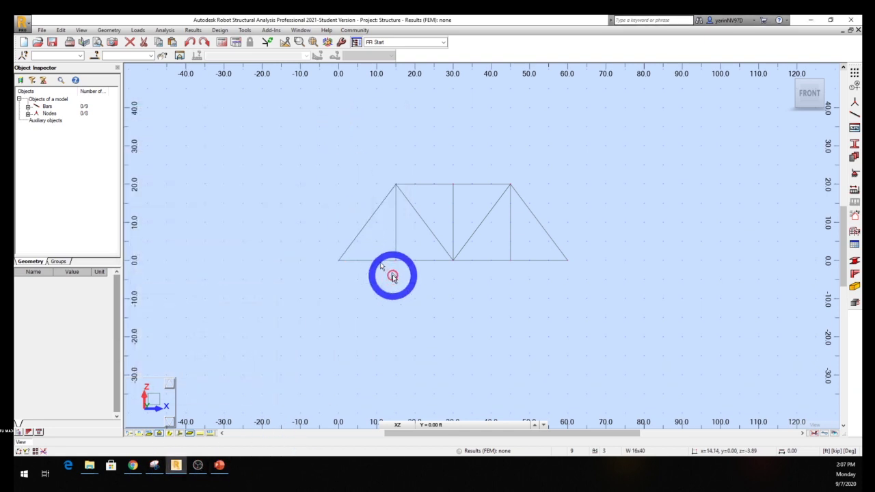
pyautogui.click(853, 175)
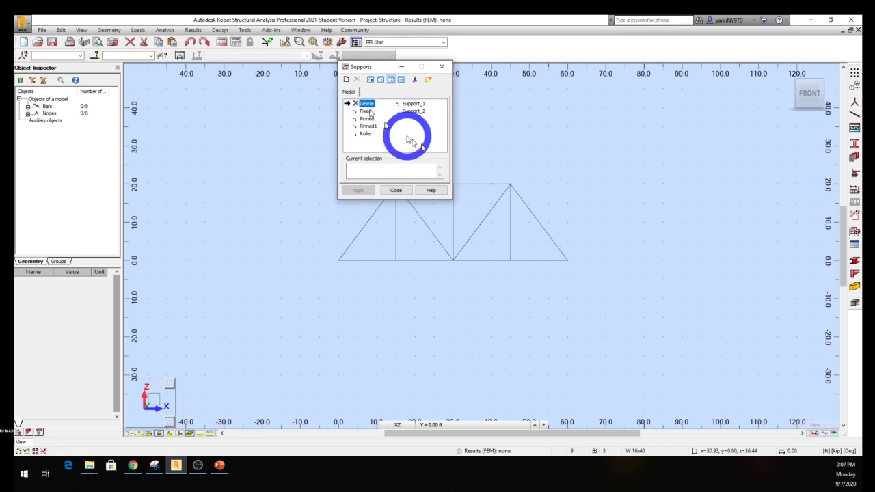
pyautogui.click(410, 105)
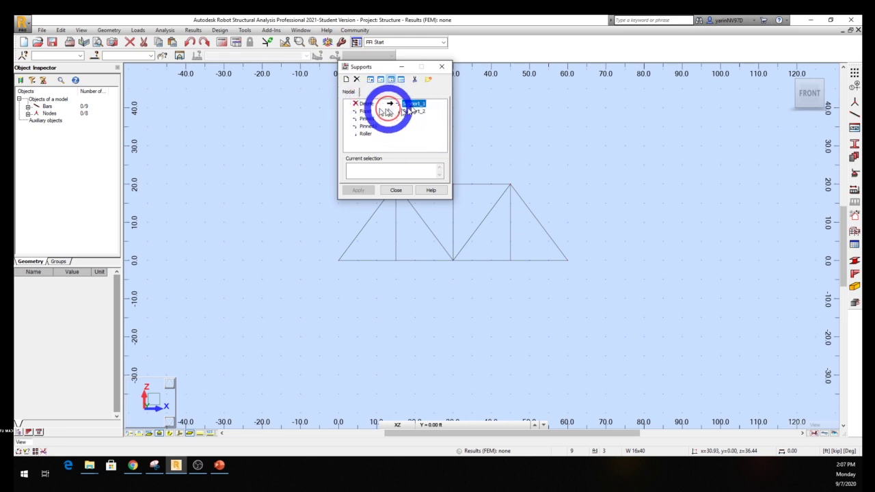
pyautogui.click(362, 104)
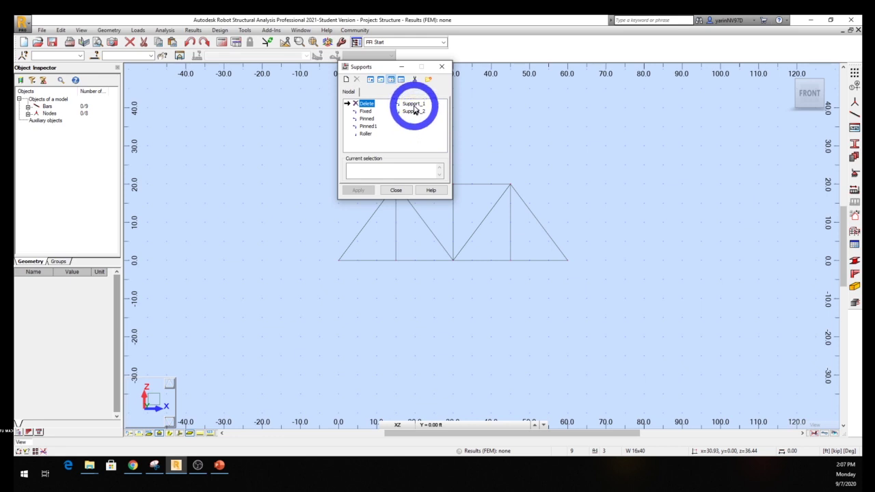
pyautogui.click(364, 106)
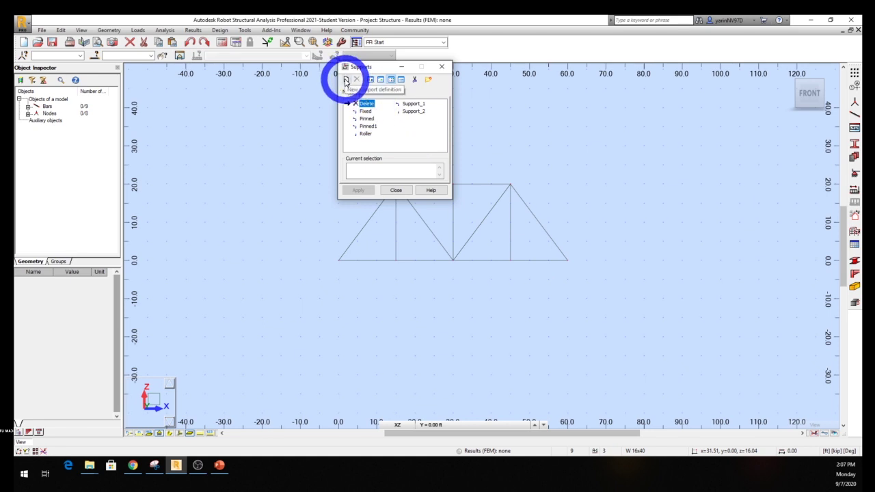
# Define a new rigid support labelled Pinned A with the UX and UZ directions fixed and add it to the supports list.
pyautogui.click(345, 80)
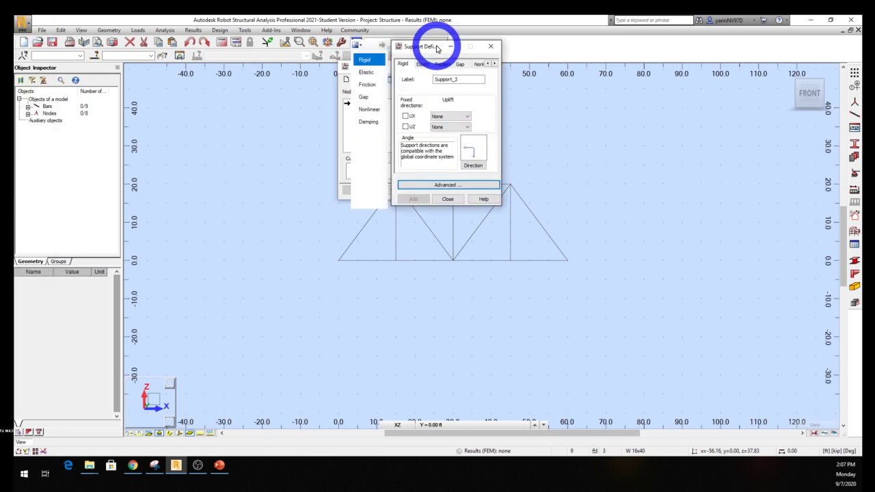
pyautogui.moveTo(385, 39); pyautogui.dragTo(599, 94)
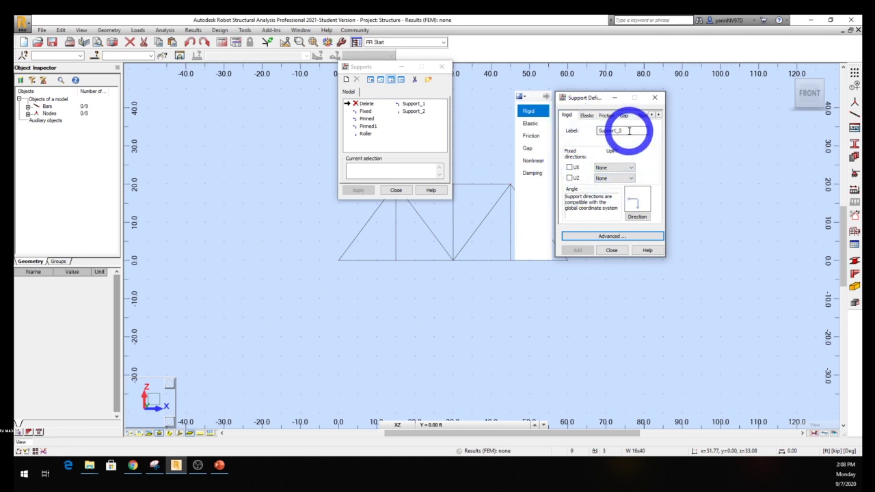
pyautogui.doubleClick(629, 130)
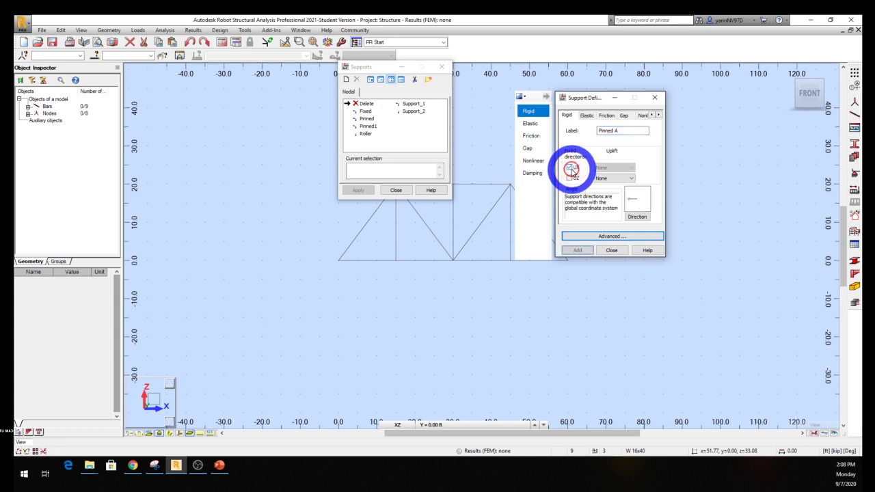
pyautogui.click(569, 167)
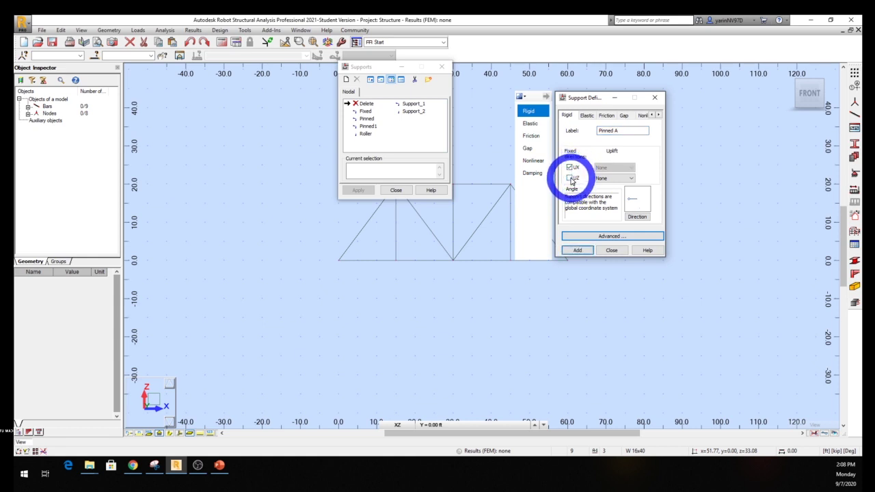
pyautogui.click(570, 178)
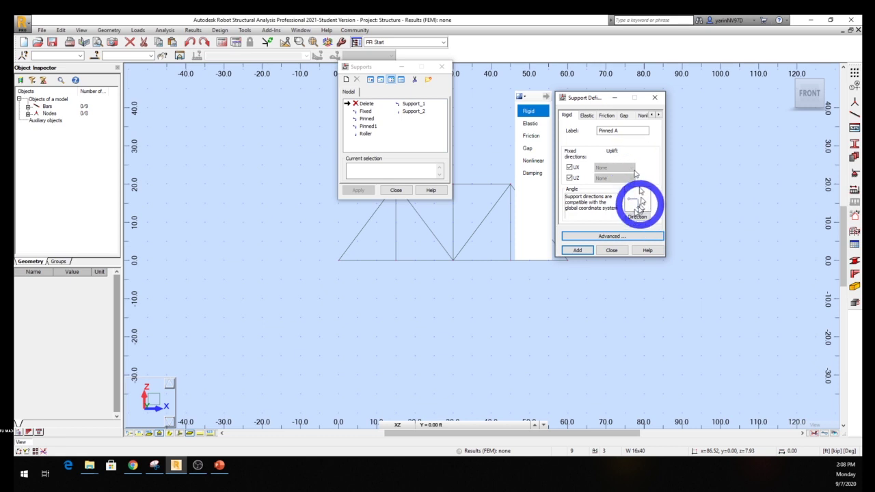
pyautogui.click(577, 250)
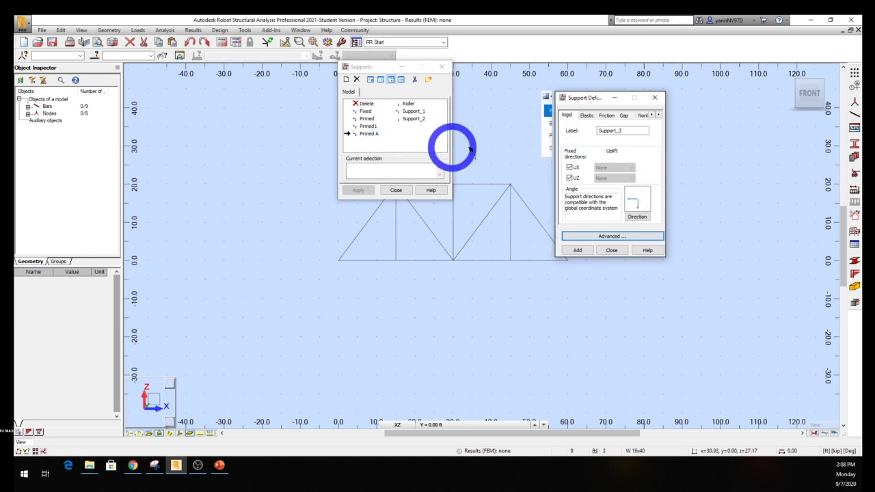
# Define a rigid support labelled RollerB with UX released and only UZ fixed, add it to the supports list and finish defining supports.
pyautogui.moveTo(629, 130); pyautogui.dragTo(557, 136)
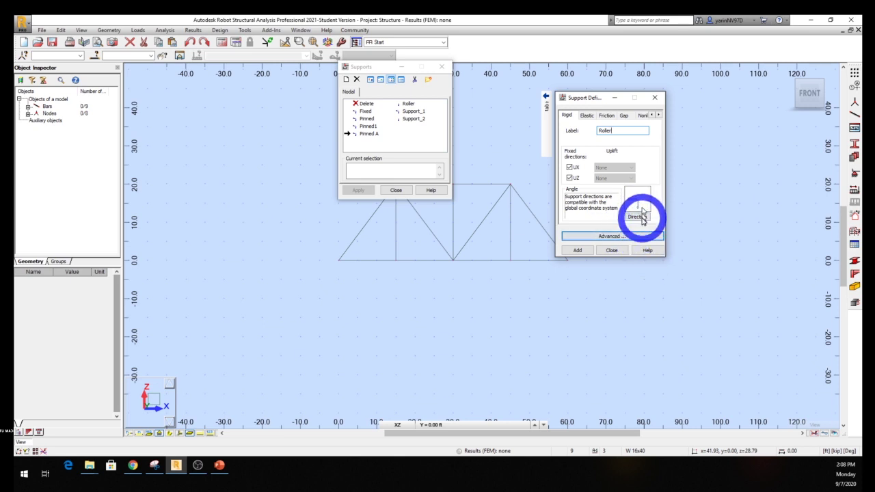
pyautogui.click(570, 170)
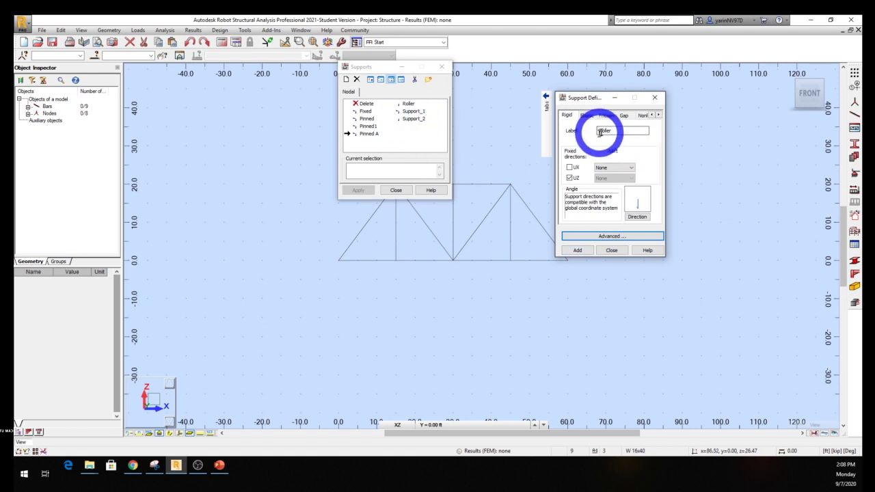
pyautogui.doubleClick(621, 131)
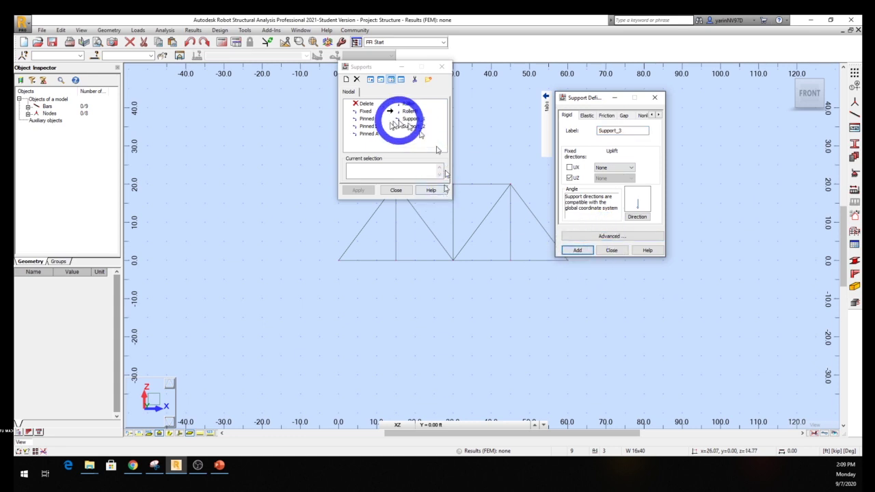
pyautogui.click(611, 251)
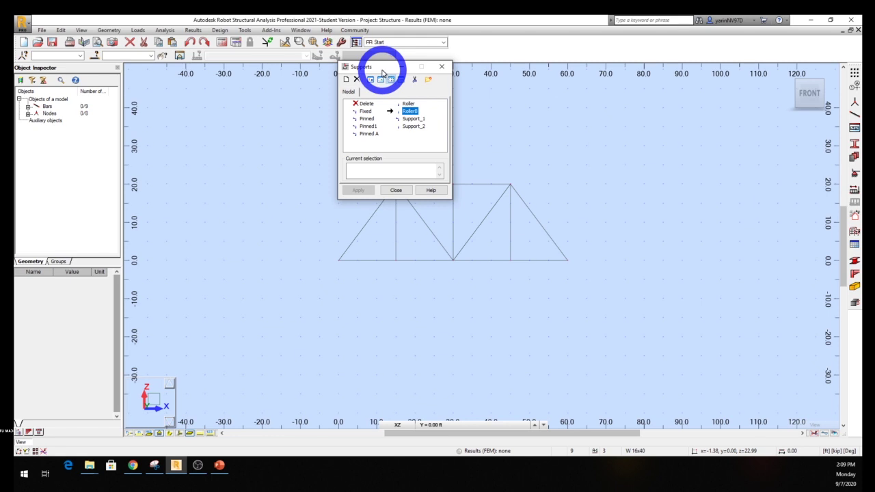
# Assign the Pinned A support to the truss's left end node and the Roller support to its right end node.
pyautogui.moveTo(382, 73); pyautogui.dragTo(246, 99)
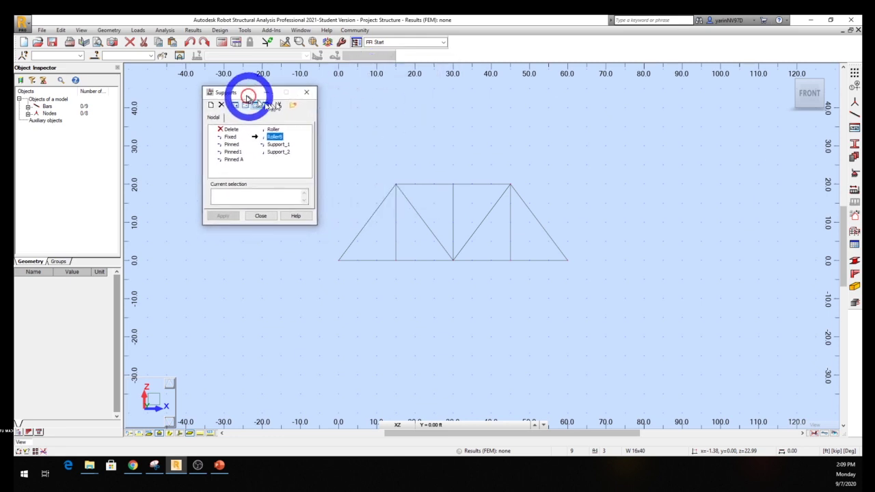
pyautogui.click(339, 261)
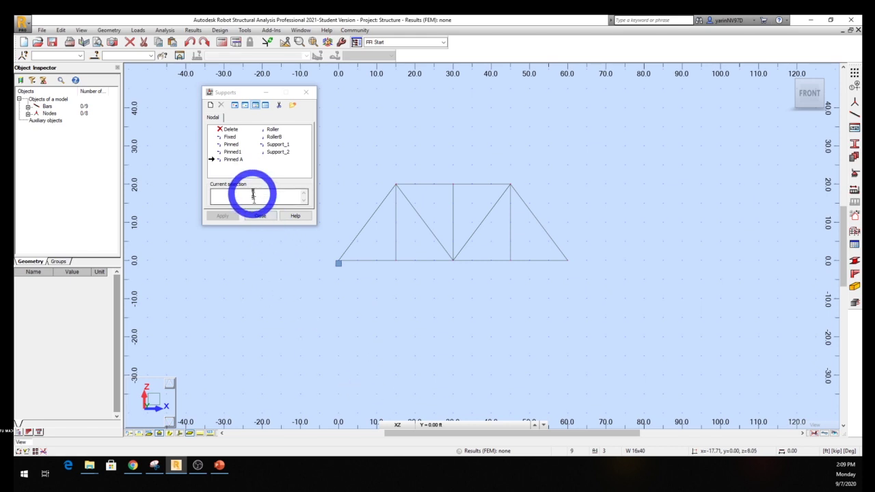
pyautogui.click(273, 129)
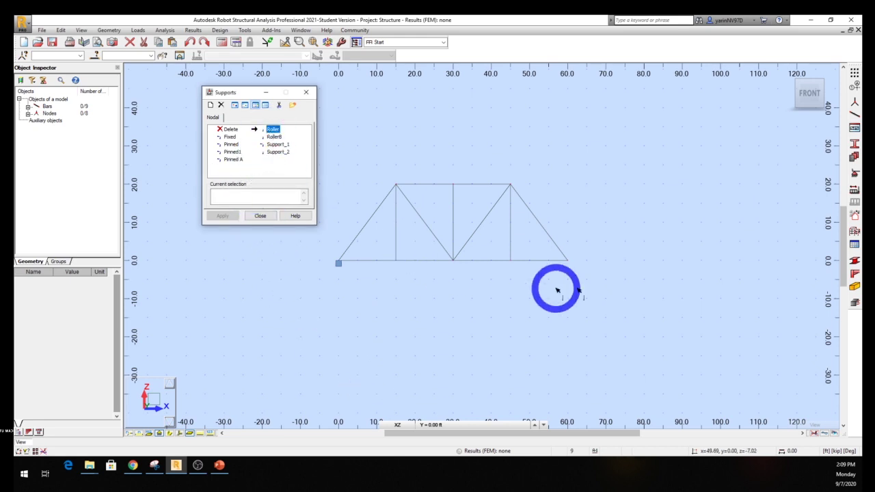
pyautogui.click(566, 261)
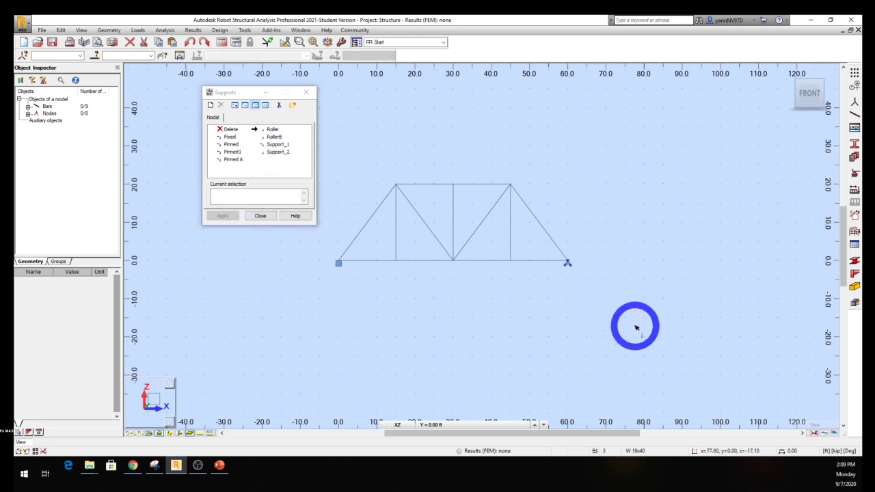
pyautogui.scroll(1, 593, 307)
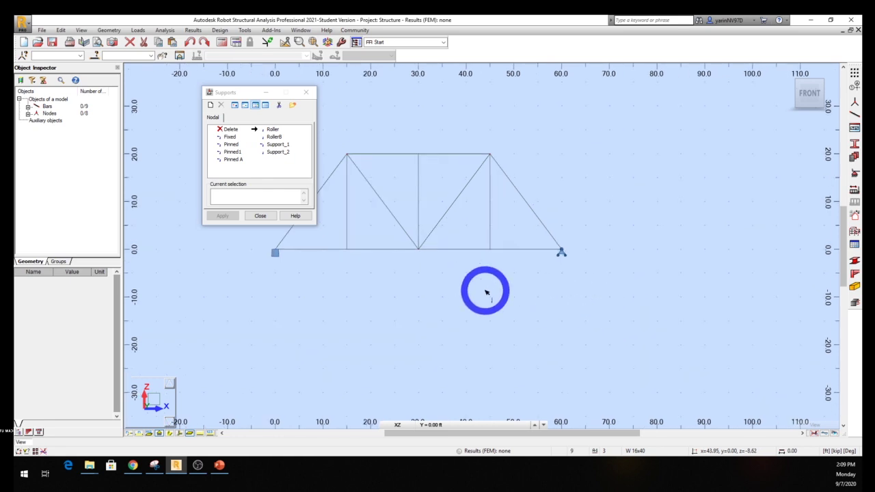
pyautogui.click(260, 216)
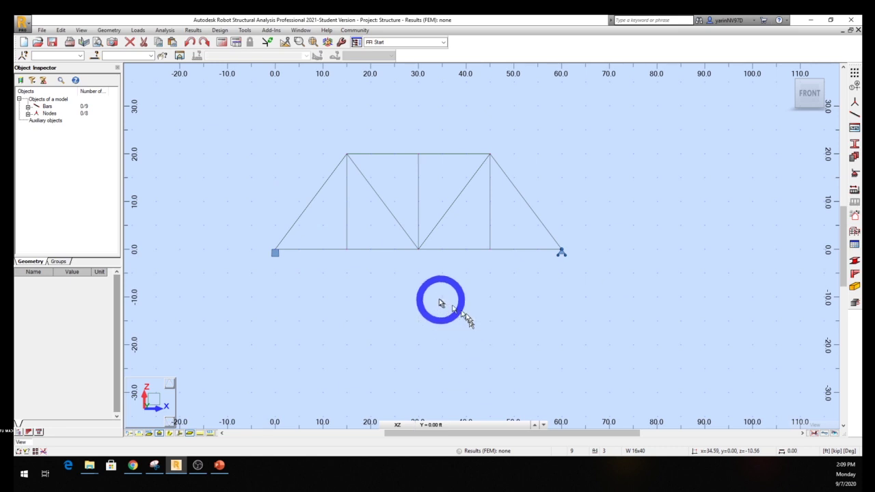
# Create two load cases of dead nature, DL1 and DL2.
pyautogui.moveTo(445, 303); pyautogui.dragTo(465, 353, button='middle')
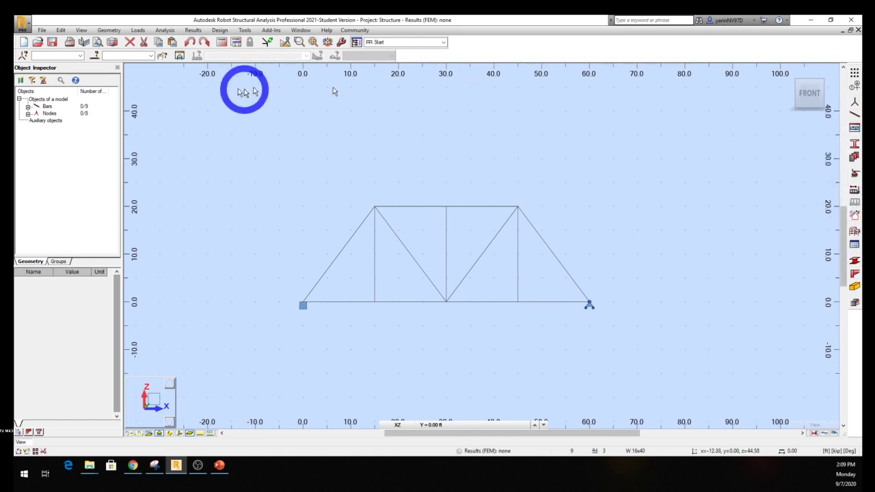
pyautogui.click(135, 30)
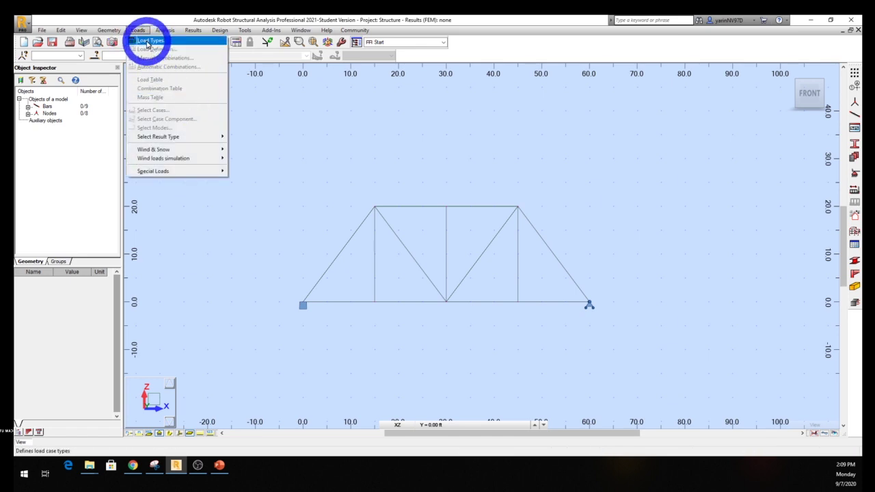
pyautogui.click(855, 191)
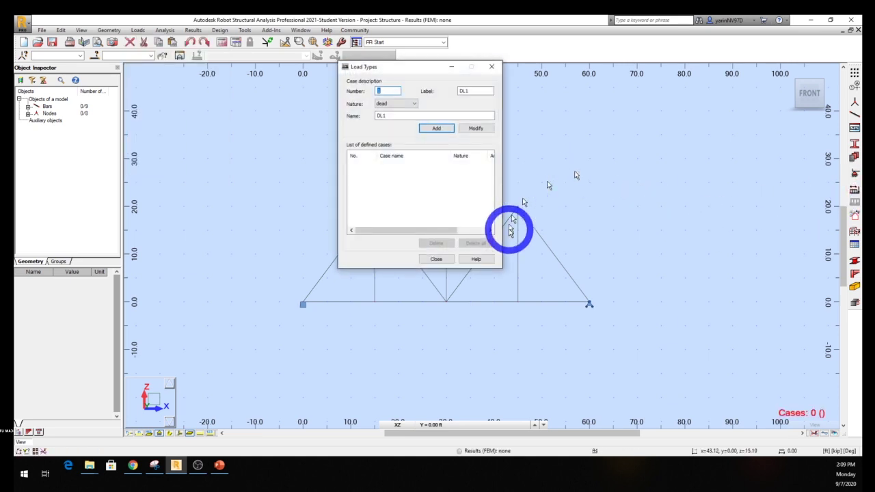
pyautogui.click(443, 132)
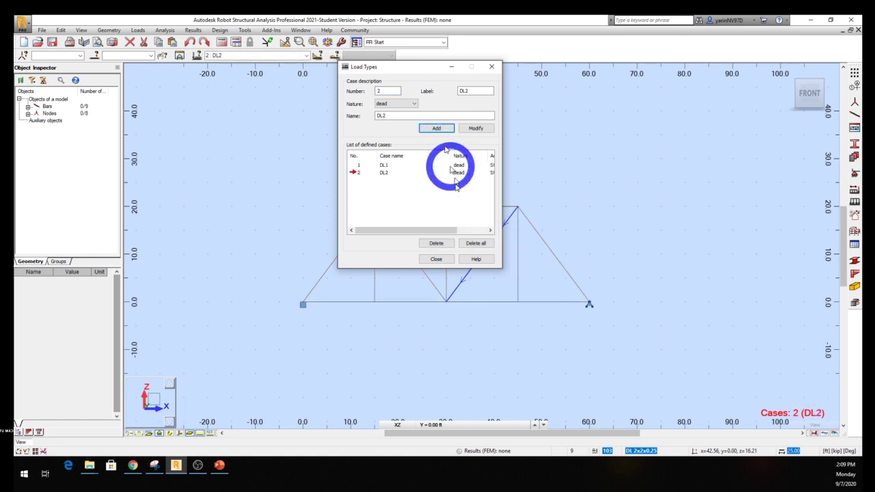
pyautogui.click(437, 259)
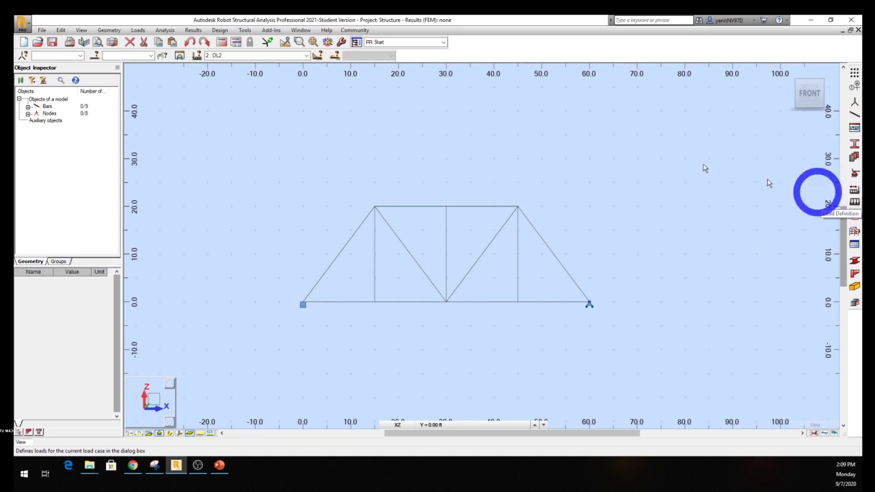
# Start defining loads for case DL2 and open the nodal force definition.
pyautogui.click(137, 32)
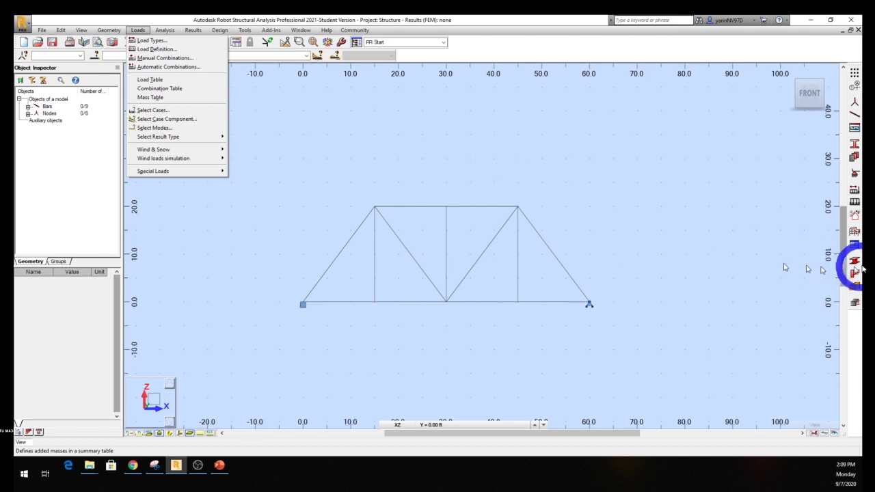
pyautogui.click(854, 203)
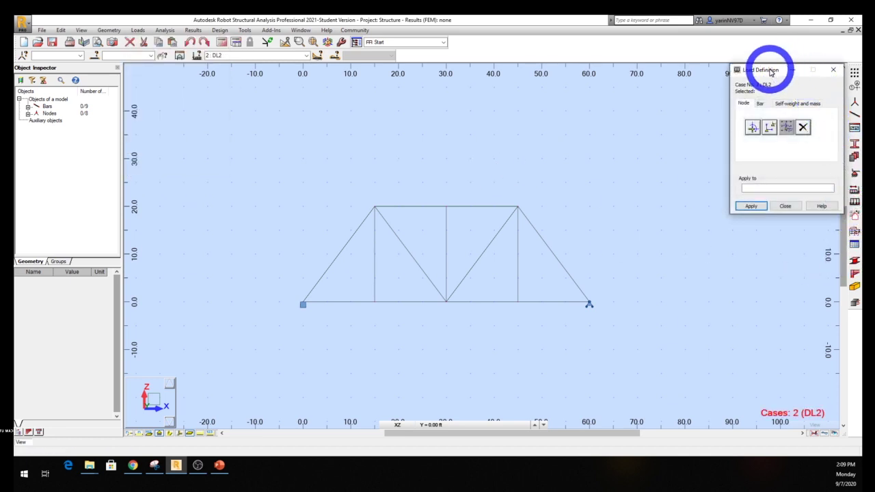
pyautogui.moveTo(771, 72); pyautogui.dragTo(650, 100)
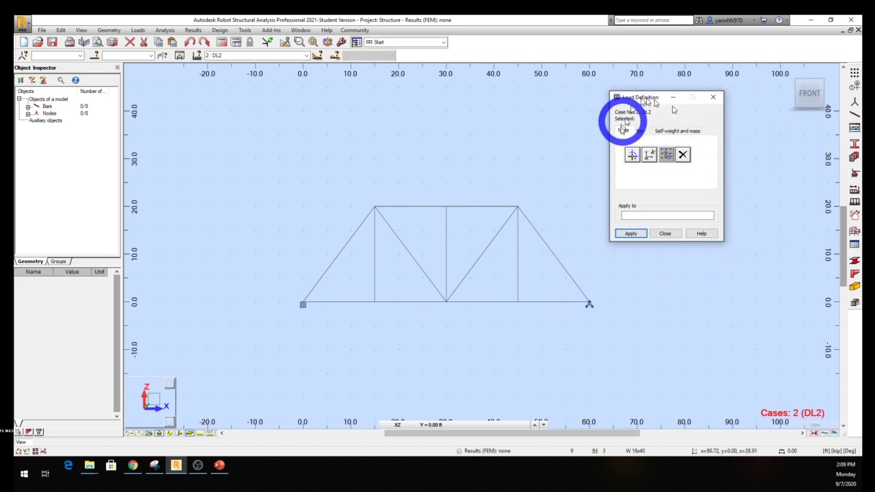
pyautogui.click(649, 156)
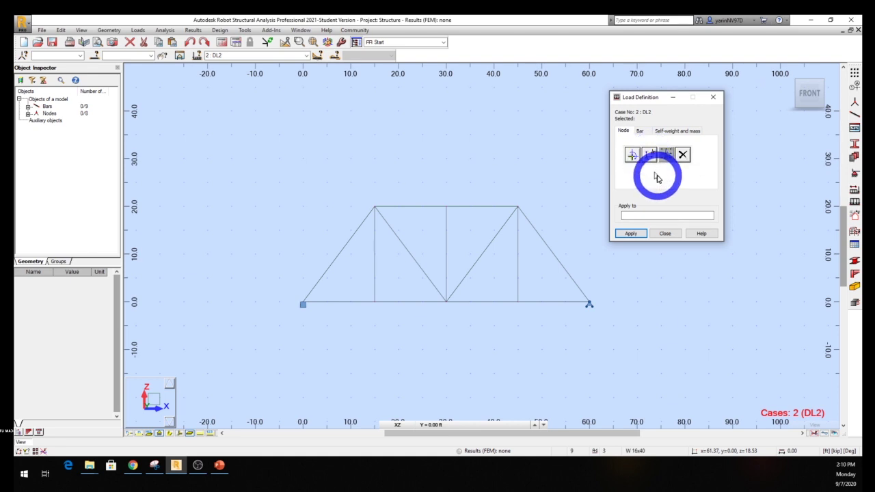
pyautogui.click(668, 156)
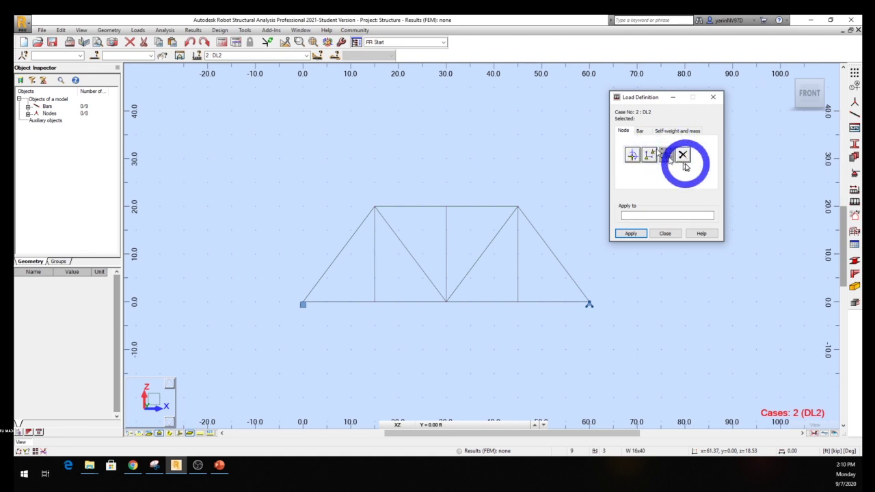
pyautogui.click(632, 154)
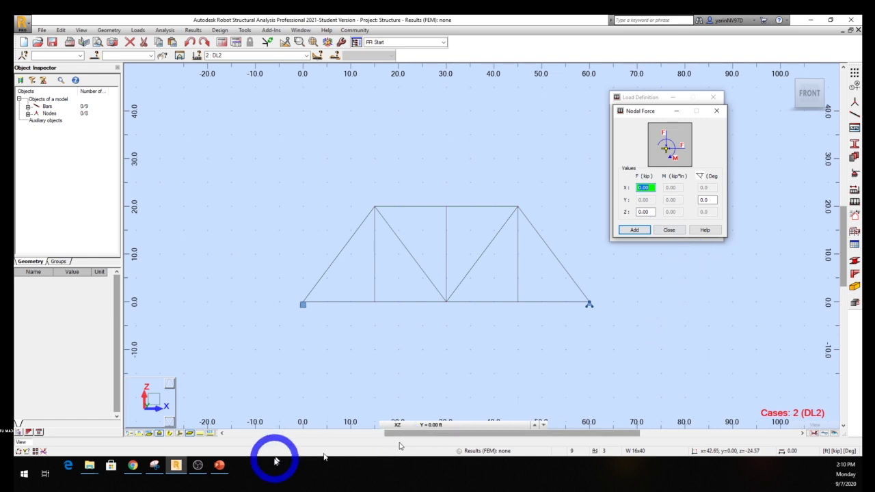
# Check the loads in the reference sketch and apply a 30 kip nodal force in X at the top chord's left end node.
pyautogui.click(157, 466)
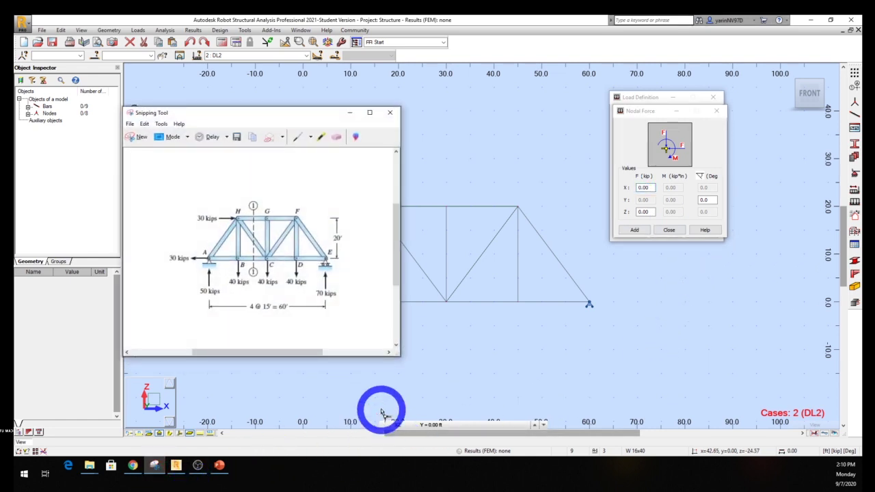
pyautogui.moveTo(297, 120); pyautogui.dragTo(389, 94)
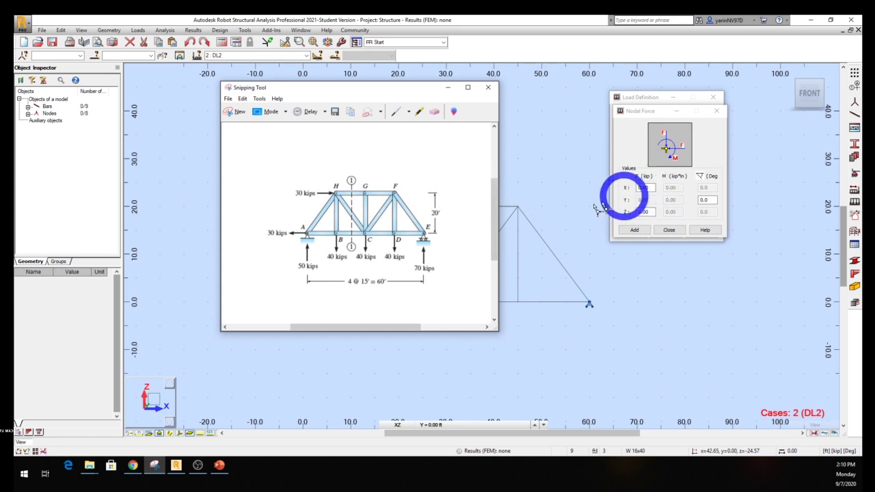
pyautogui.click(653, 190)
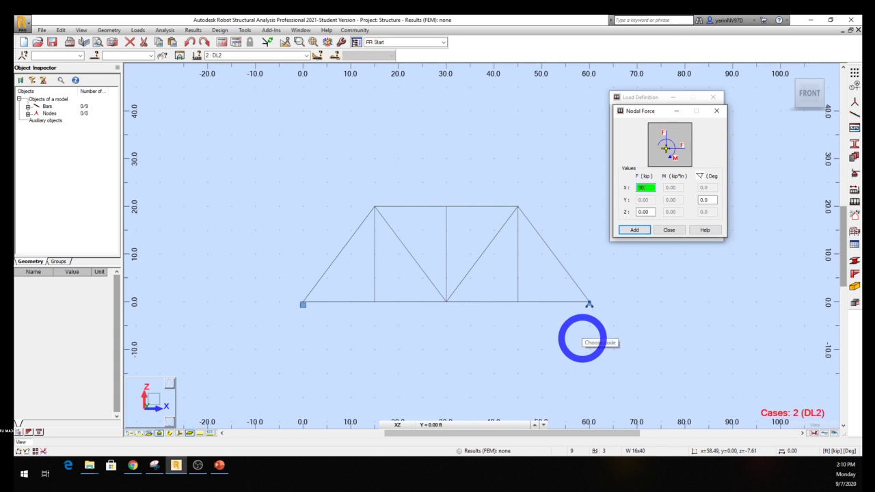
pyautogui.click(631, 231)
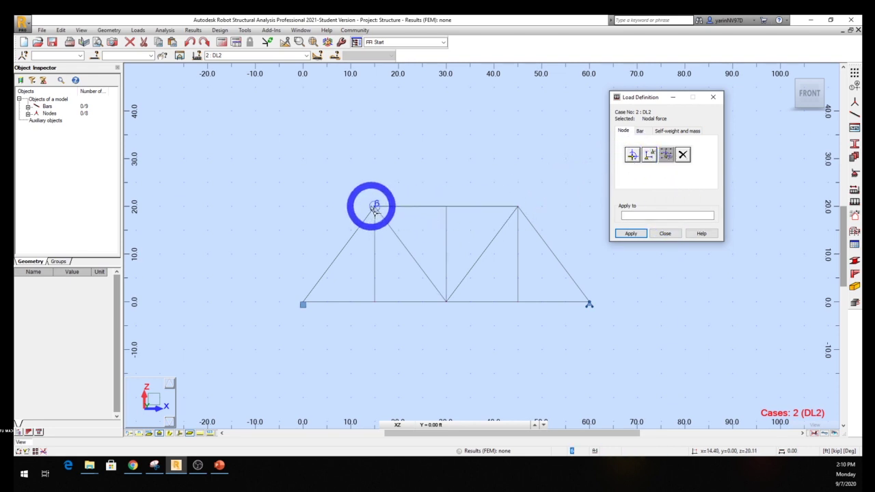
pyautogui.click(374, 208)
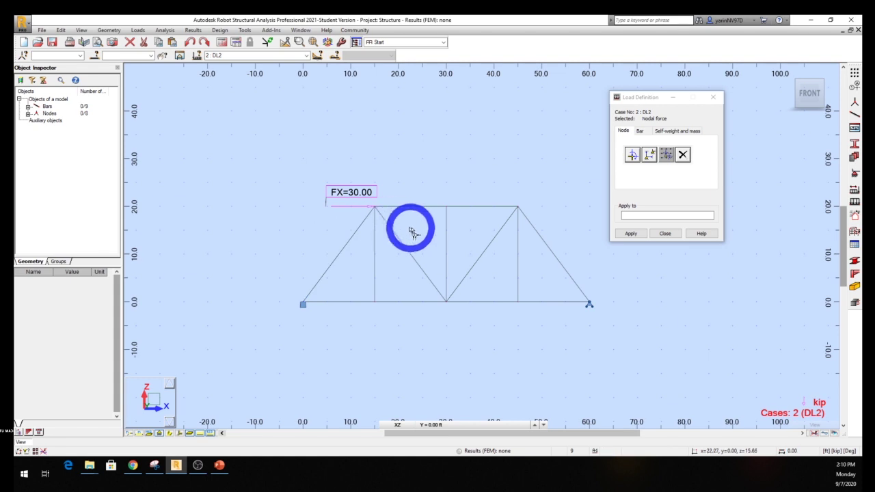
pyautogui.click(367, 429)
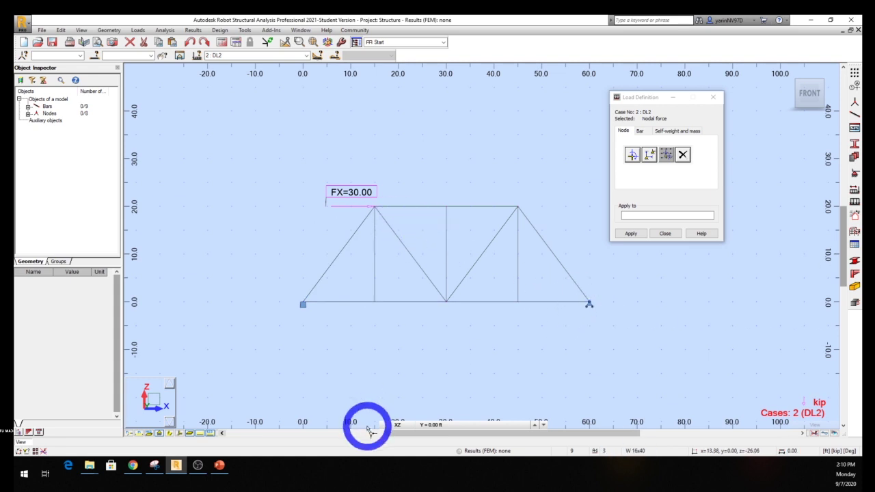
# Following the reference sketch, apply a nodal force of X 0 and Z -40 kip to the three interior bottom-chord nodes.
pyautogui.click(155, 467)
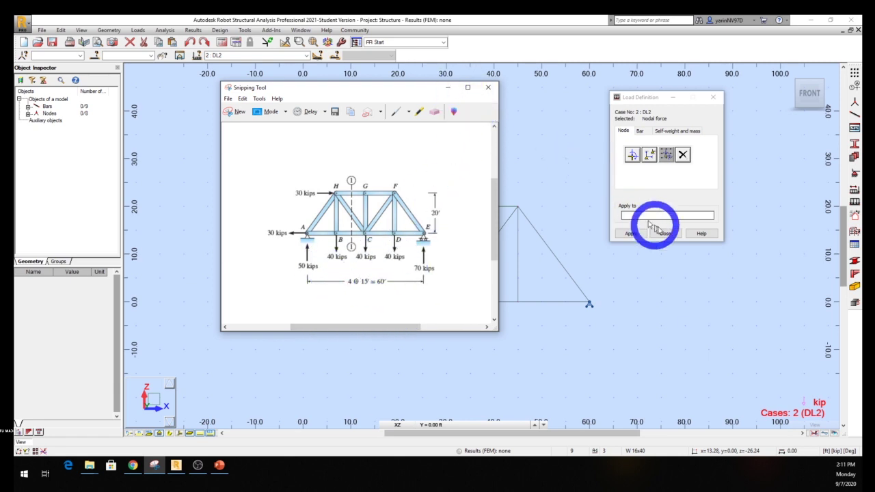
pyautogui.click(632, 156)
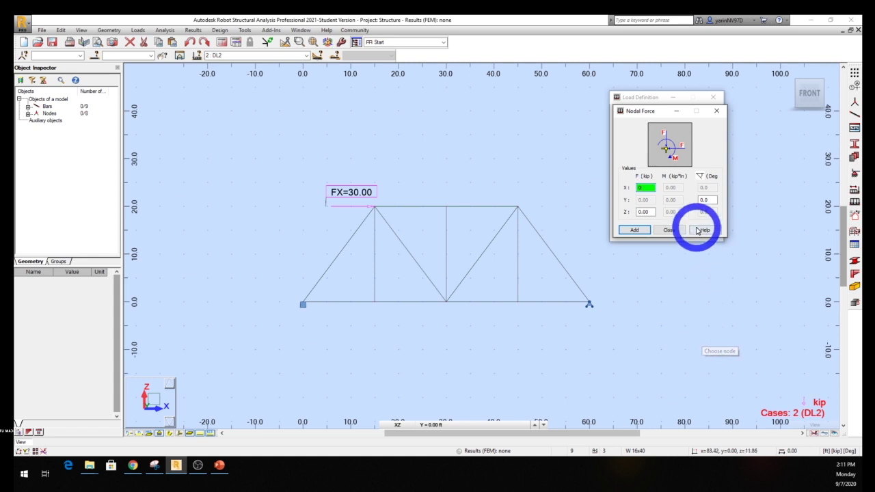
pyautogui.click(650, 212)
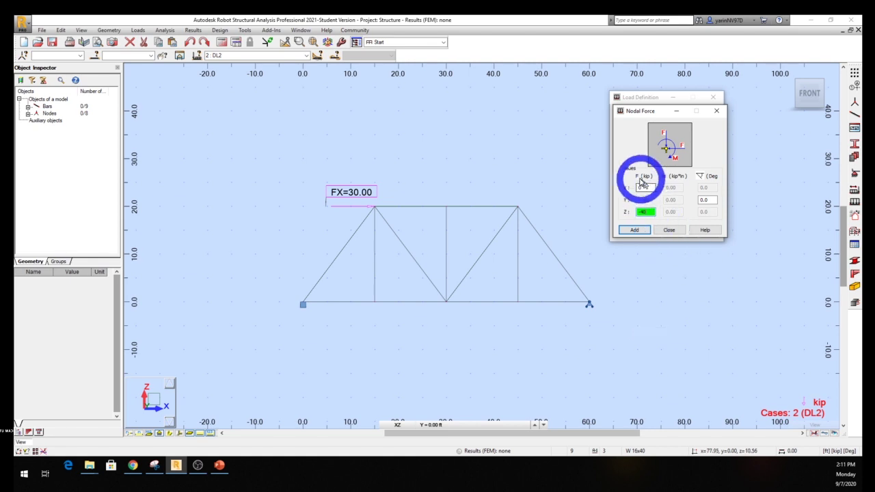
pyautogui.click(633, 231)
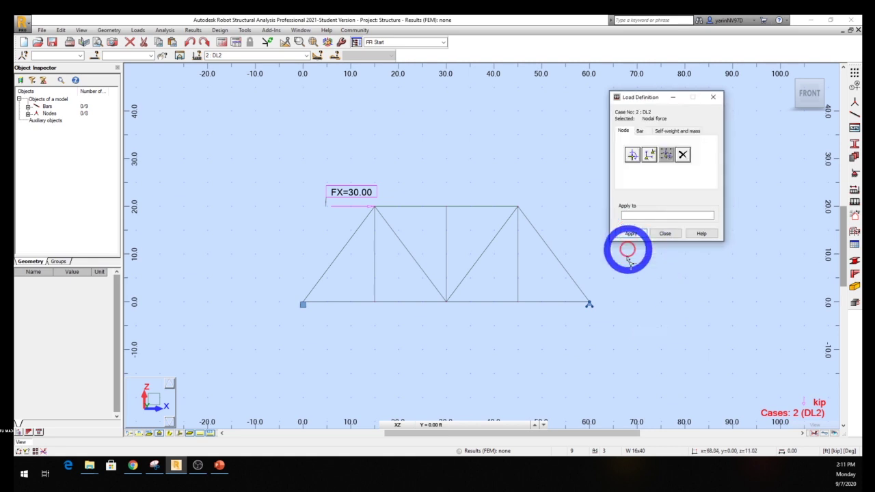
pyautogui.click(518, 302)
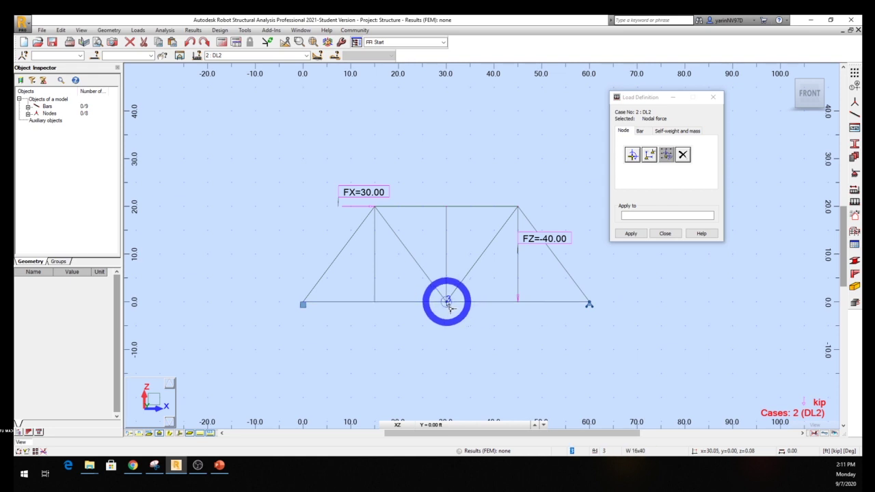
pyautogui.click(375, 302)
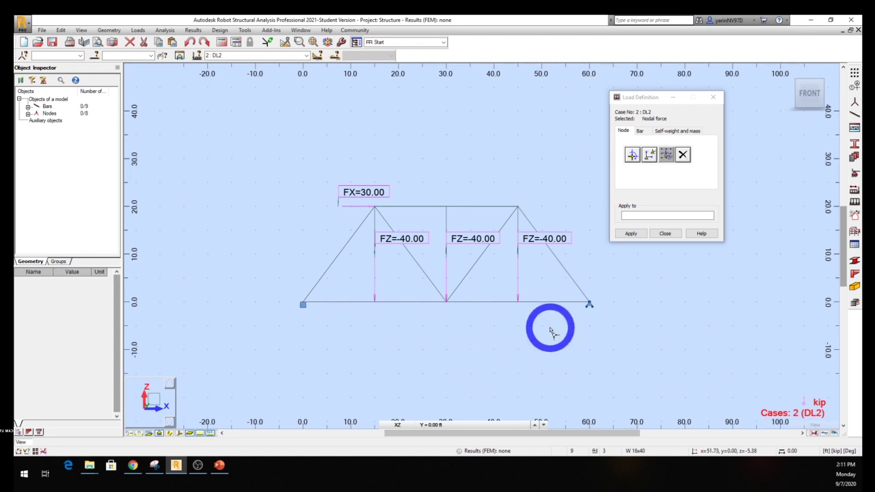
pyautogui.click(636, 235)
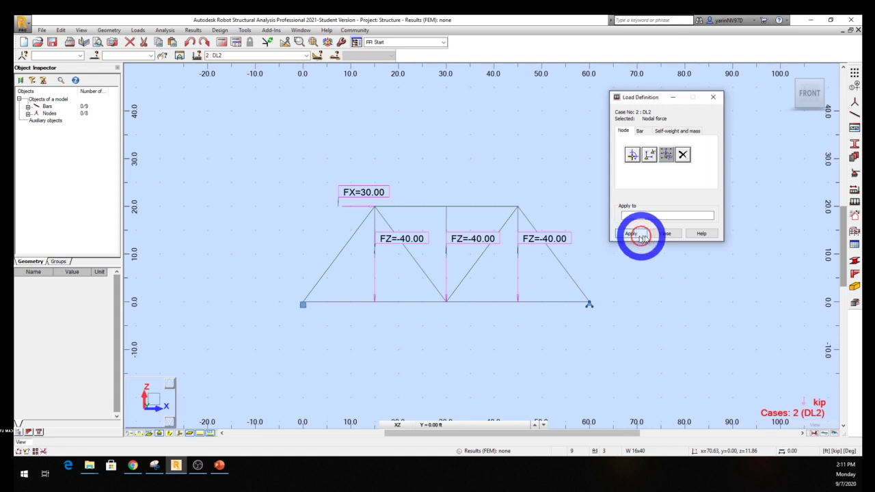
pyautogui.click(661, 234)
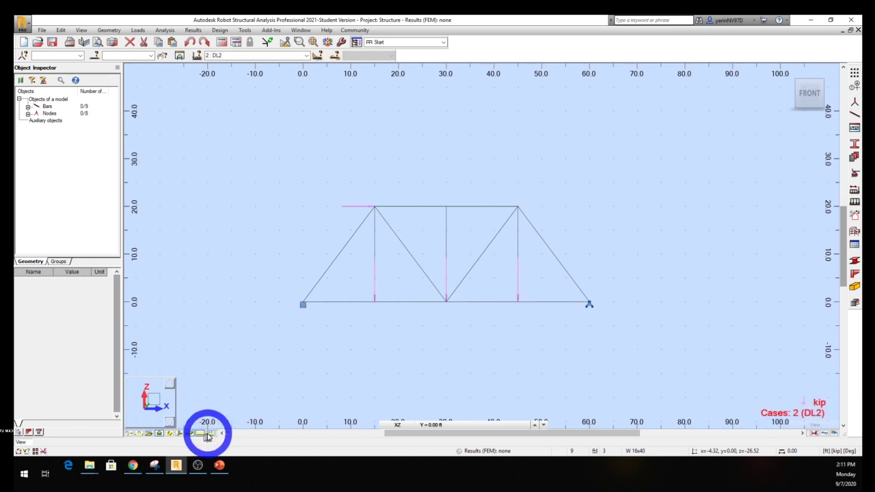
# Show the load values on the truss, request the bar diagrams, and run the required calculations.
pyautogui.click(207, 434)
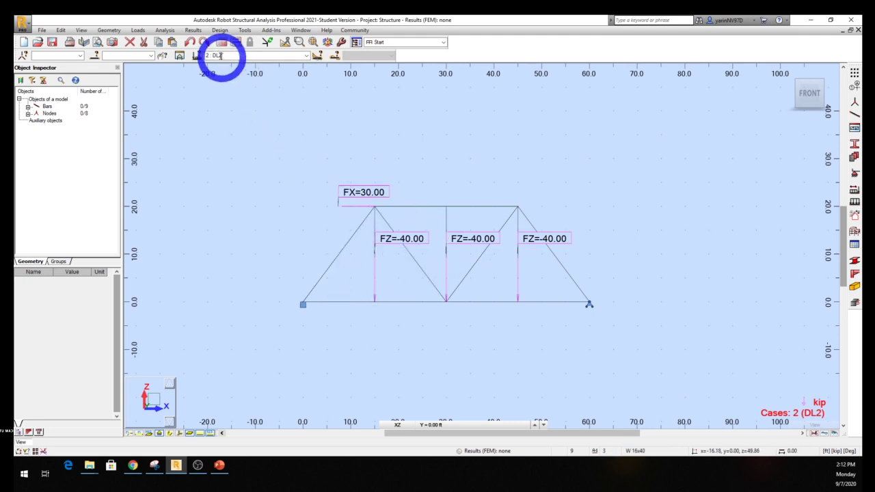
pyautogui.click(194, 30)
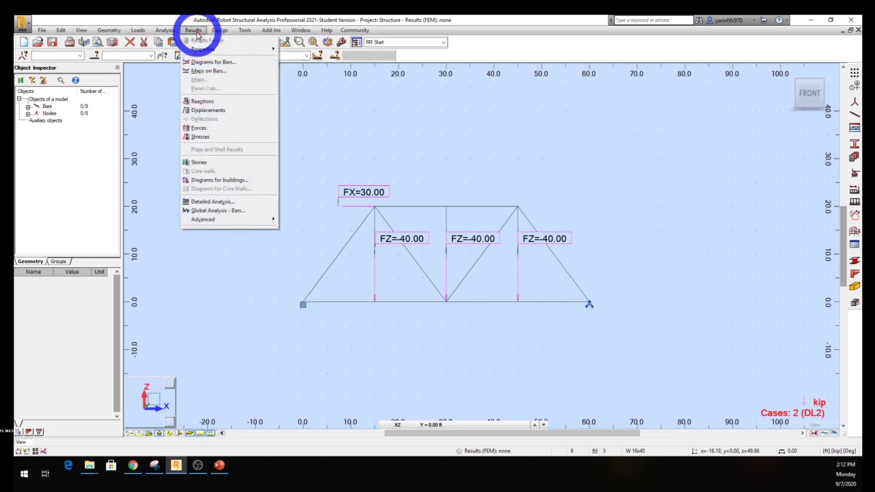
pyautogui.click(245, 65)
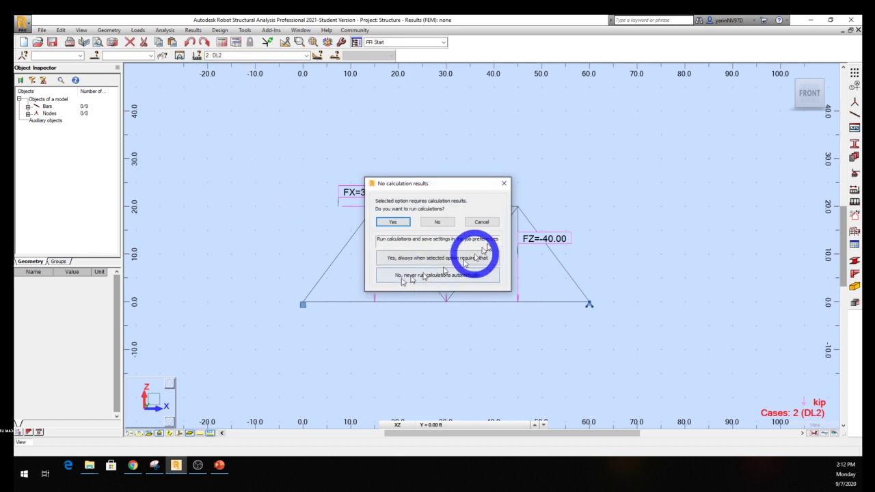
pyautogui.click(400, 226)
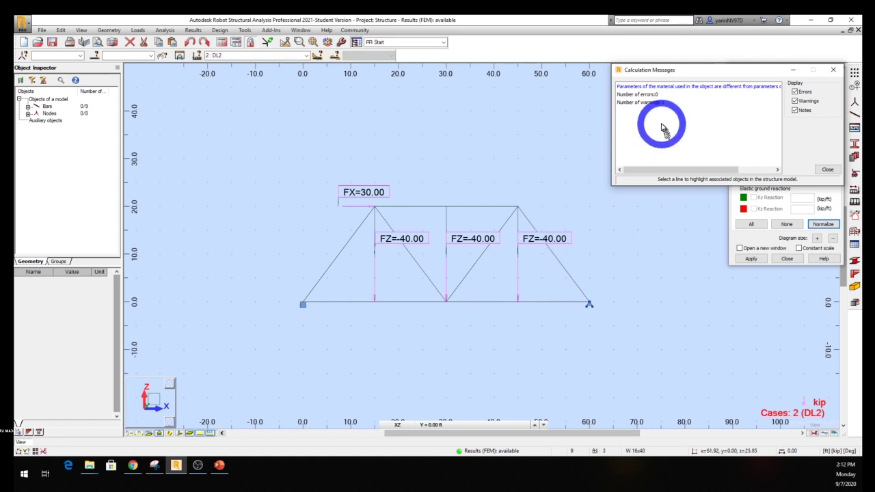
pyautogui.click(827, 170)
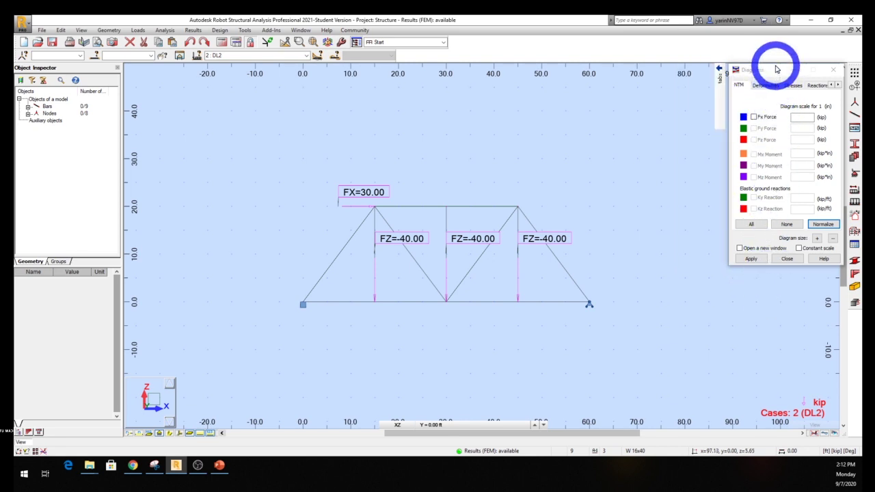
# Display the FX and FZ support reactions with descriptions and diagrams for linear supports enabled.
pyautogui.moveTo(775, 70); pyautogui.dragTo(687, 88)
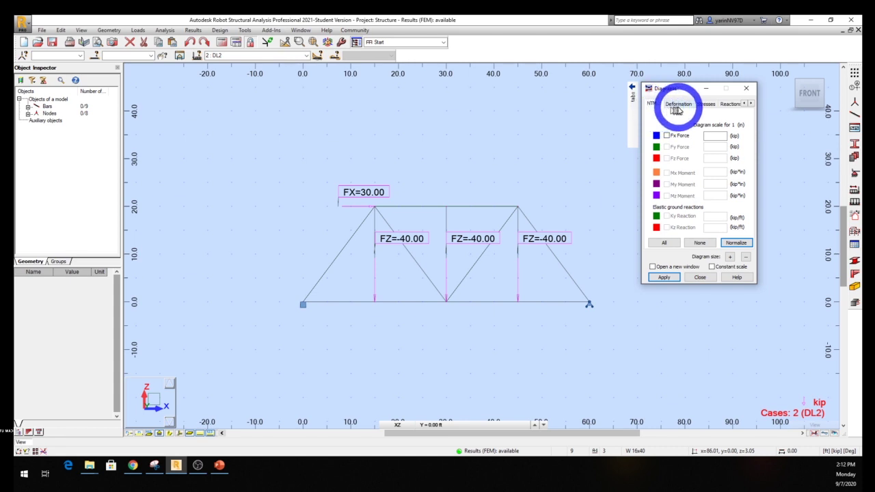
pyautogui.click(730, 104)
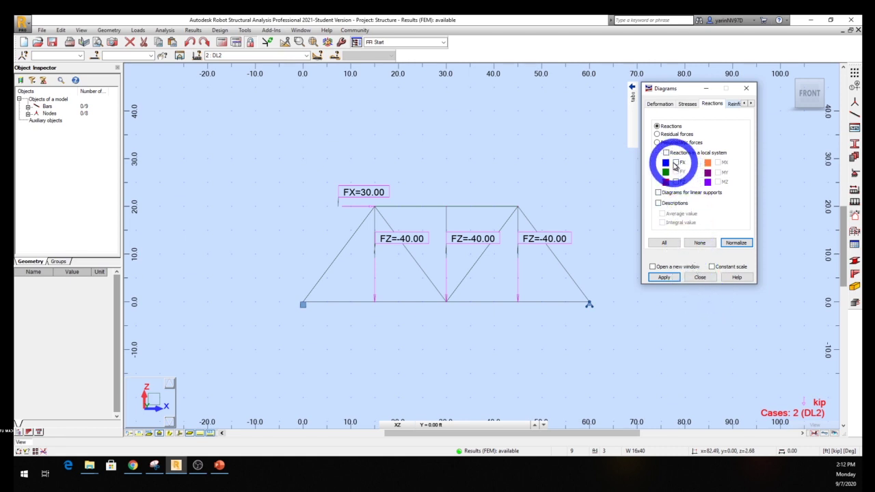
pyautogui.click(676, 163)
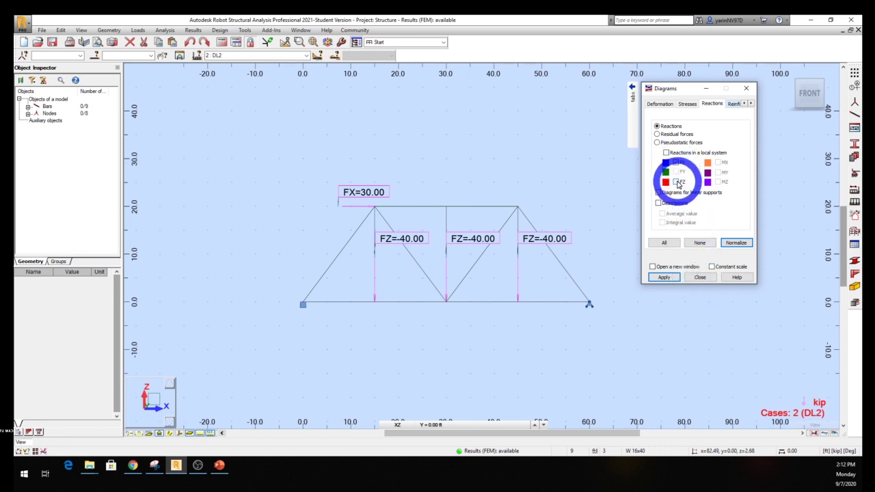
pyautogui.click(676, 182)
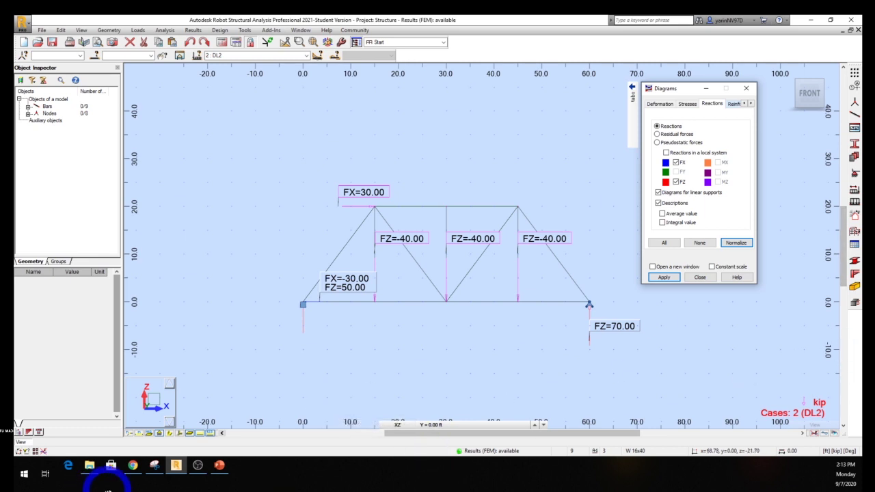
# Compare the computed support reactions with those in the reference sketch, keeping the sketch and the truss in view together.
pyautogui.click(153, 468)
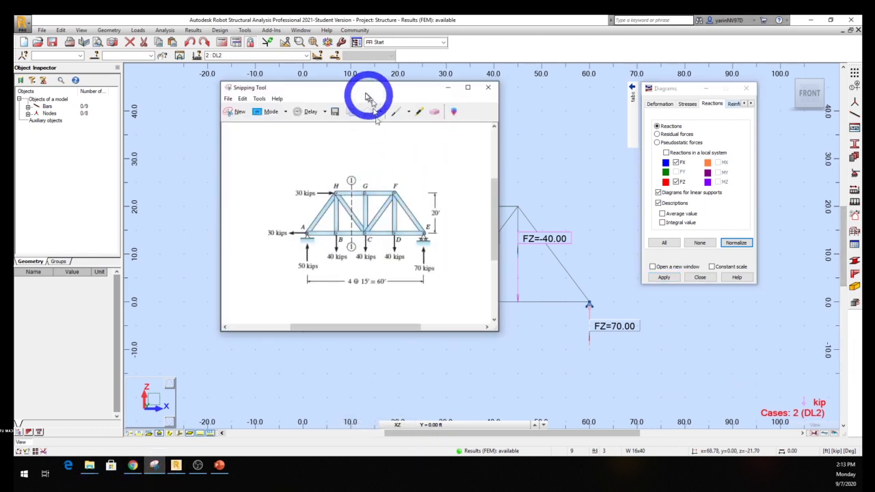
pyautogui.moveTo(367, 92); pyautogui.dragTo(736, 112)
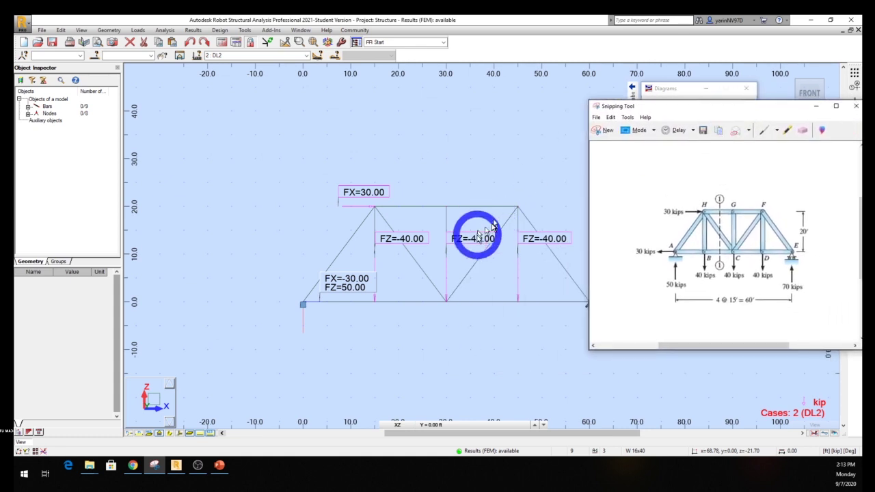
pyautogui.click(482, 249)
pyautogui.moveTo(469, 236); pyautogui.dragTo(353, 246, button='middle')
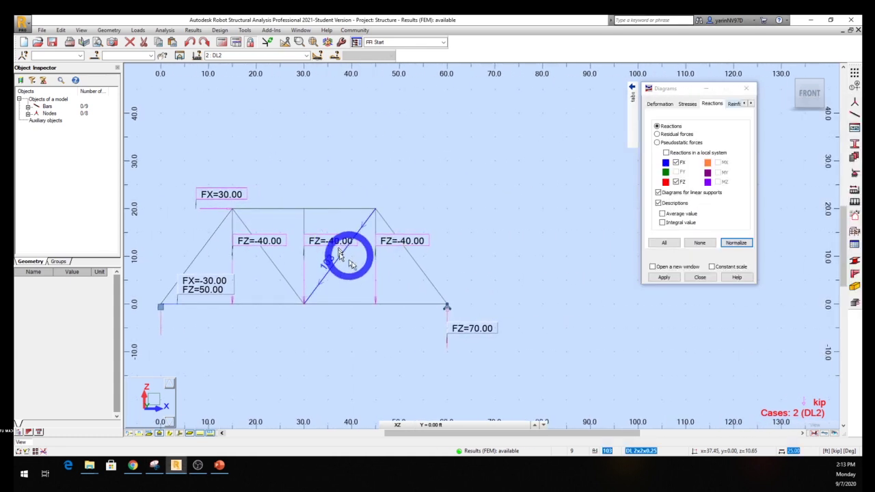
pyautogui.click(154, 466)
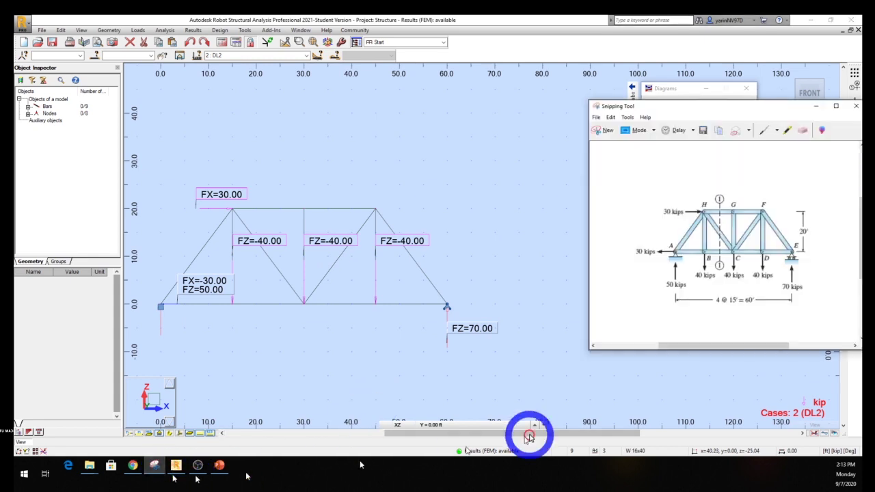
pyautogui.moveTo(748, 111); pyautogui.dragTo(682, 89)
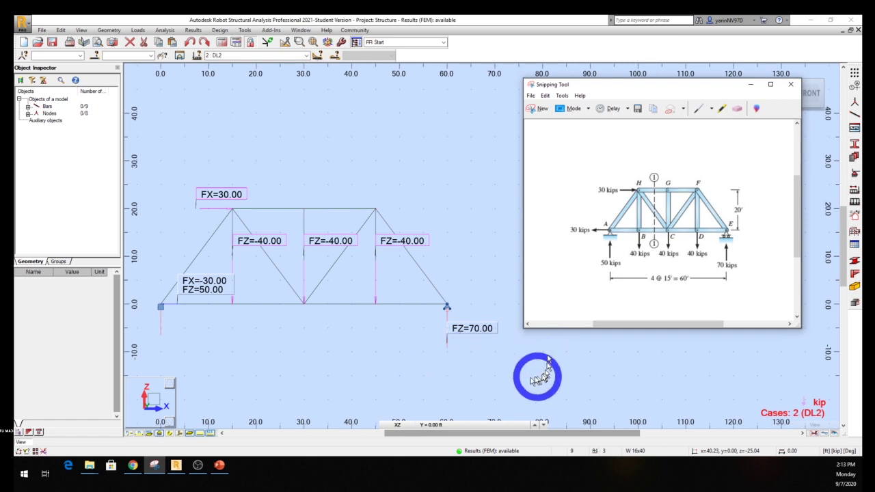
pyautogui.click(435, 371)
pyautogui.moveTo(387, 348); pyautogui.dragTo(523, 333, button='middle')
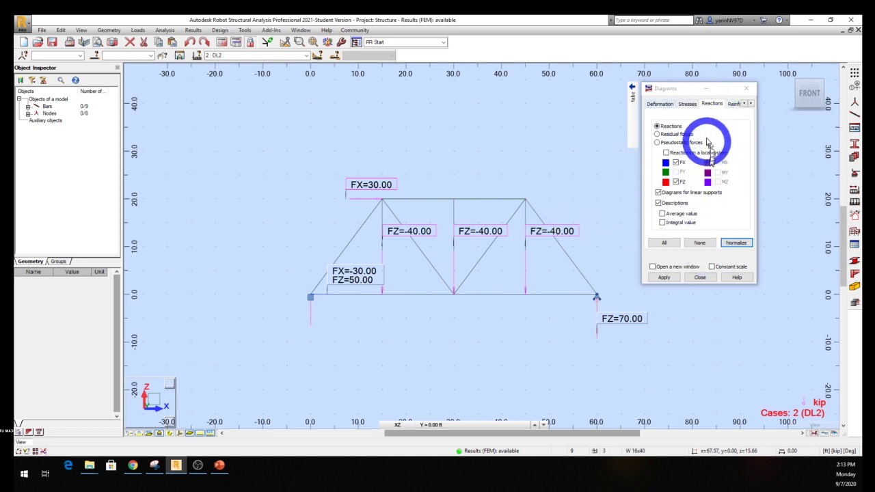
# Display the axial Fx force diagram on the truss bars.
pyautogui.moveTo(634, 113)
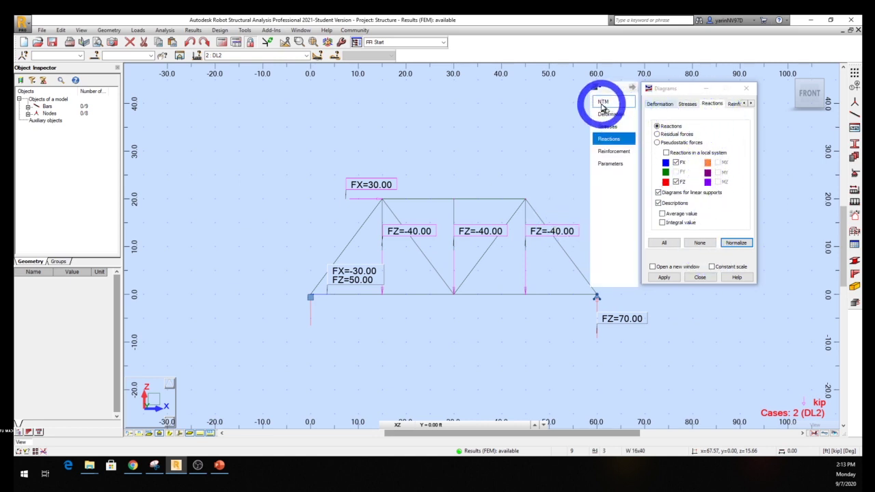
pyautogui.click(601, 104)
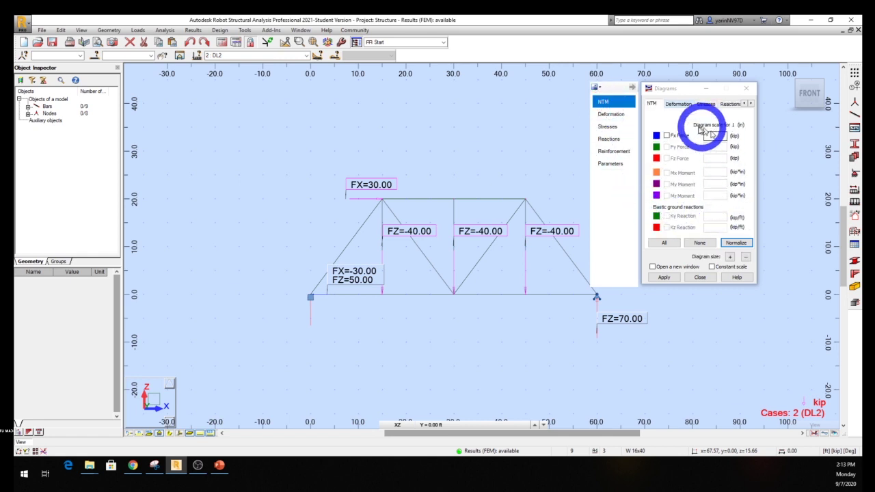
pyautogui.click(669, 136)
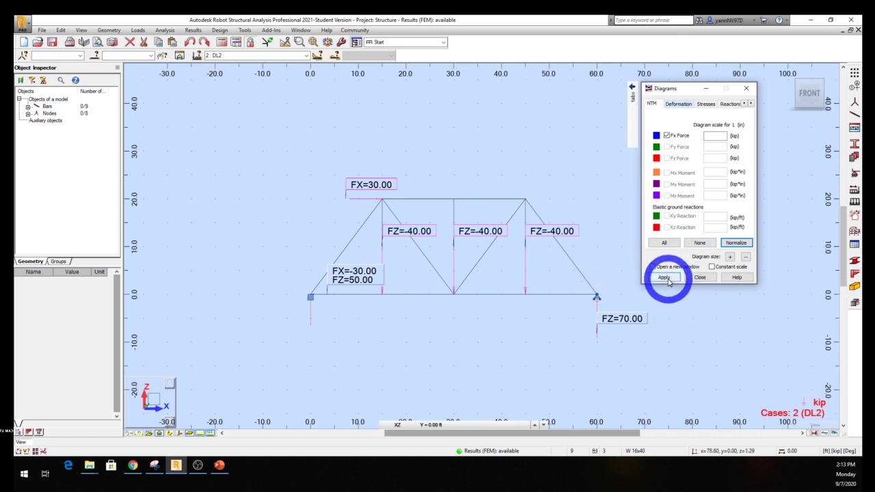
pyautogui.click(664, 278)
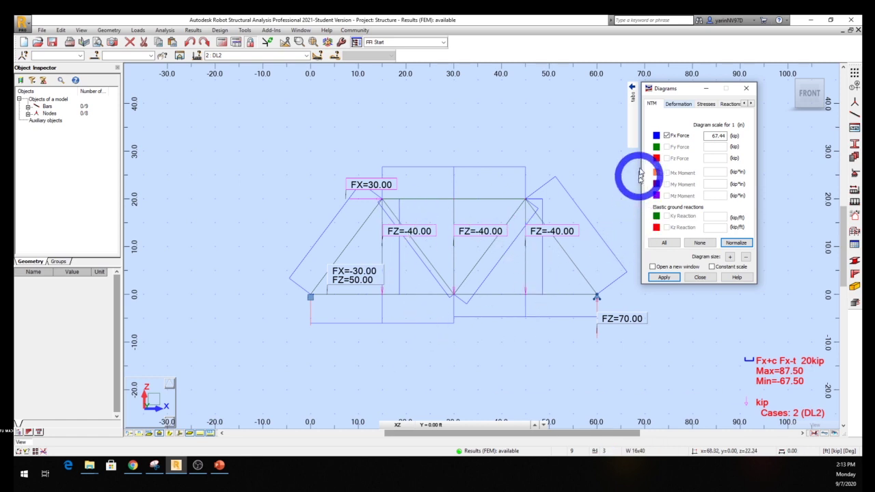
# Format the force diagrams with value labels, differentiated positive and negative values, and solid filling.
pyautogui.moveTo(638, 131)
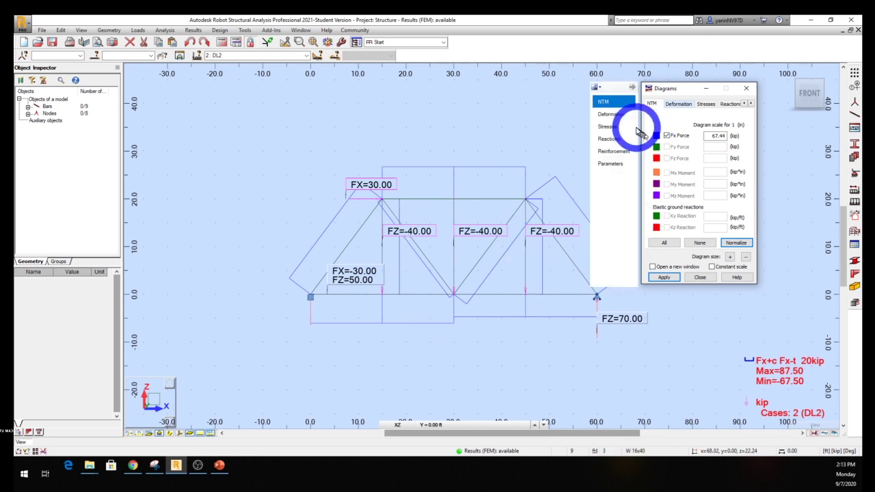
pyautogui.click(610, 164)
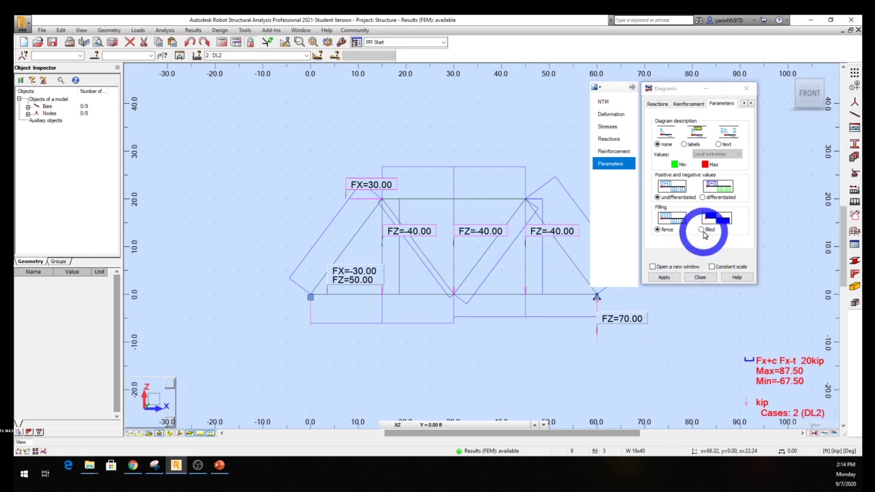
pyautogui.click(702, 231)
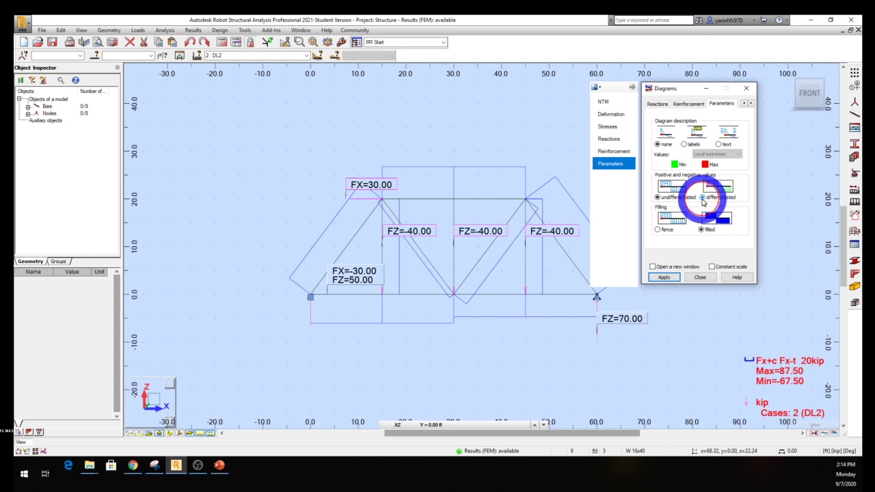
pyautogui.click(702, 198)
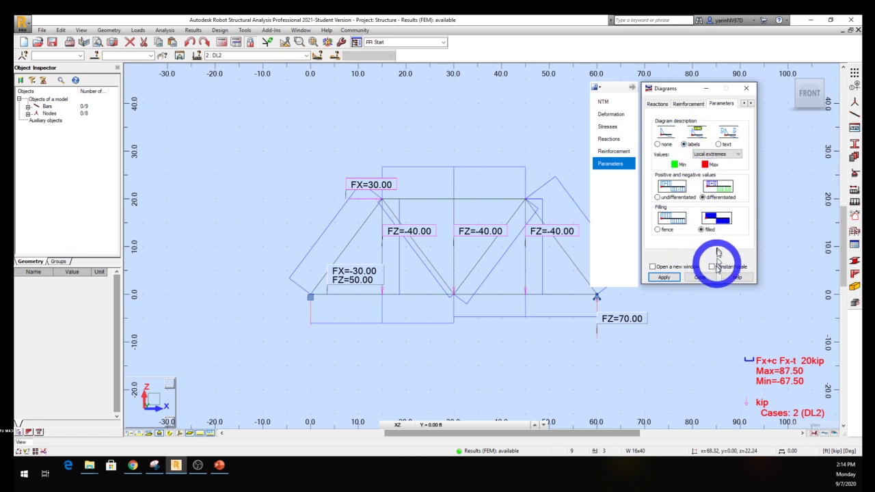
pyautogui.click(666, 278)
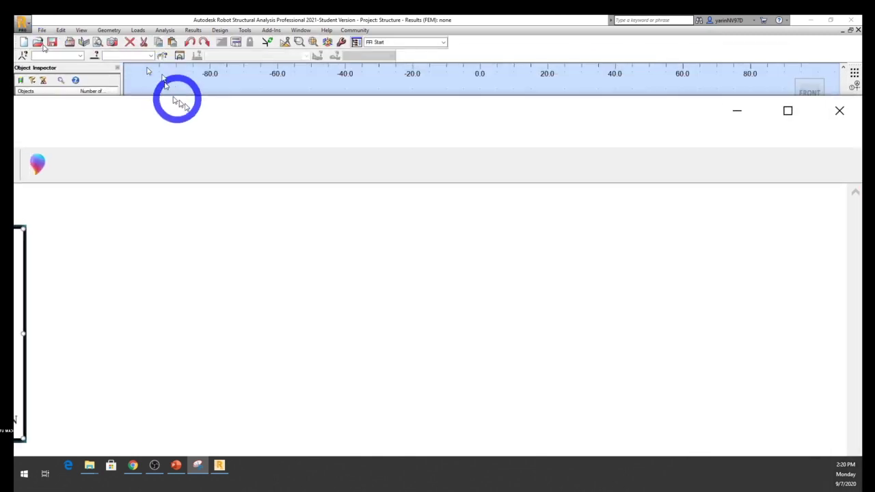
# Consult the sketch of the second truss and start inserting a Triangular Truss Type 3 from the library of typical structures.
pyautogui.moveTo(175, 97); pyautogui.dragTo(509, 95)
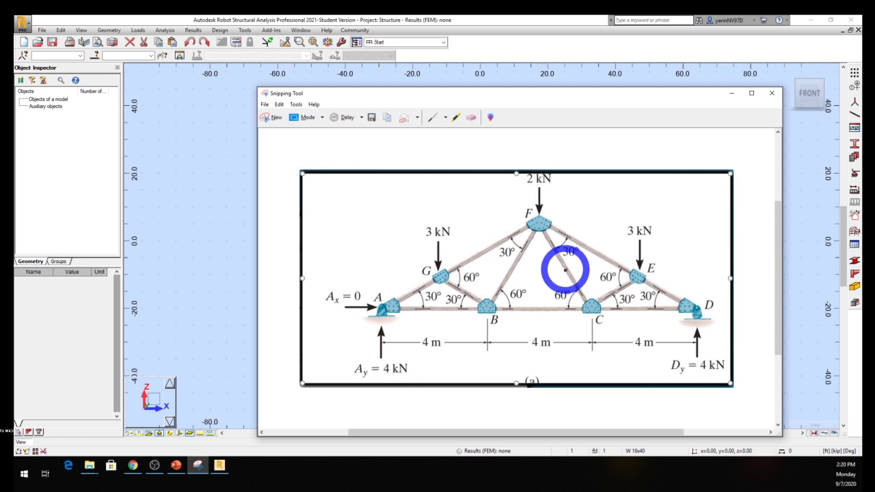
pyautogui.moveTo(577, 99); pyautogui.dragTo(438, 133)
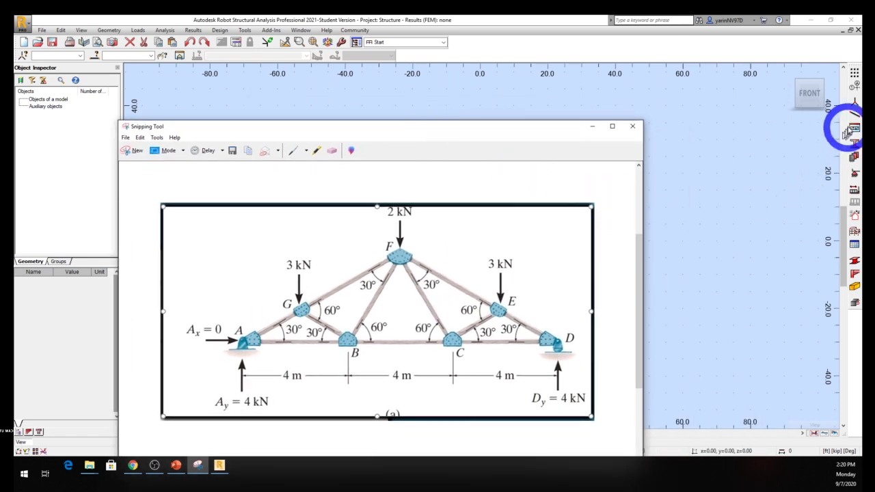
pyautogui.click(854, 130)
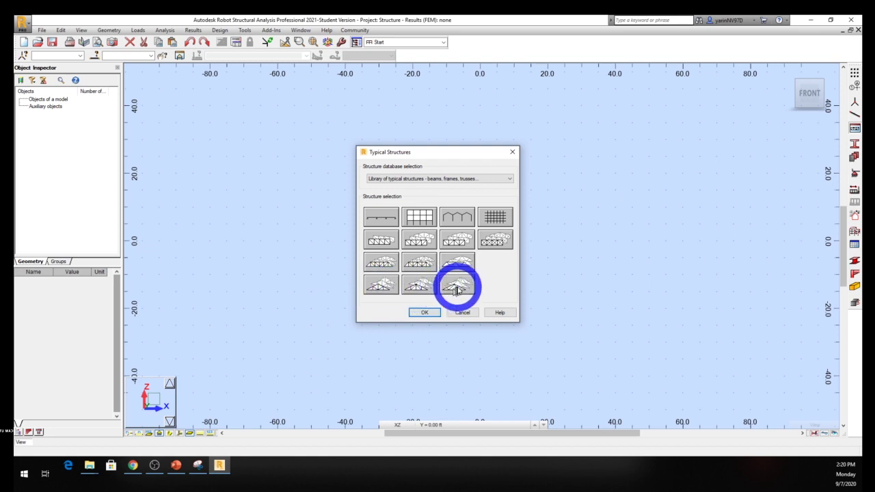
pyautogui.click(459, 286)
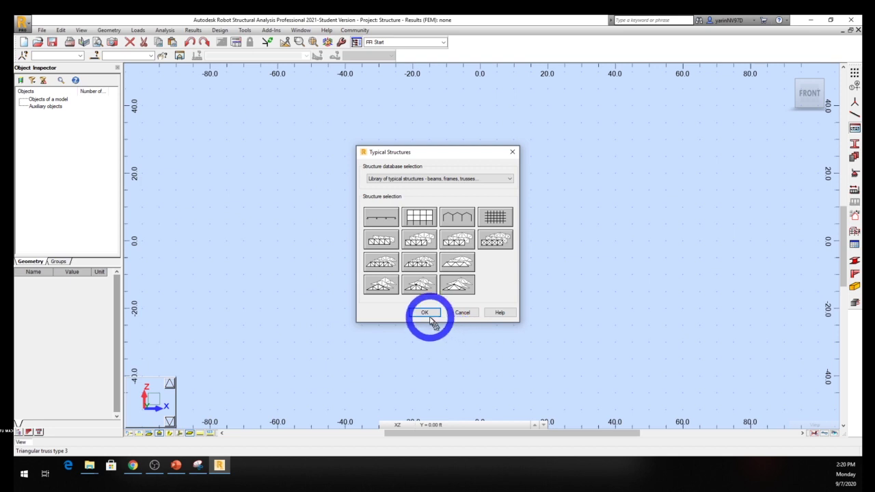
pyautogui.click(429, 319)
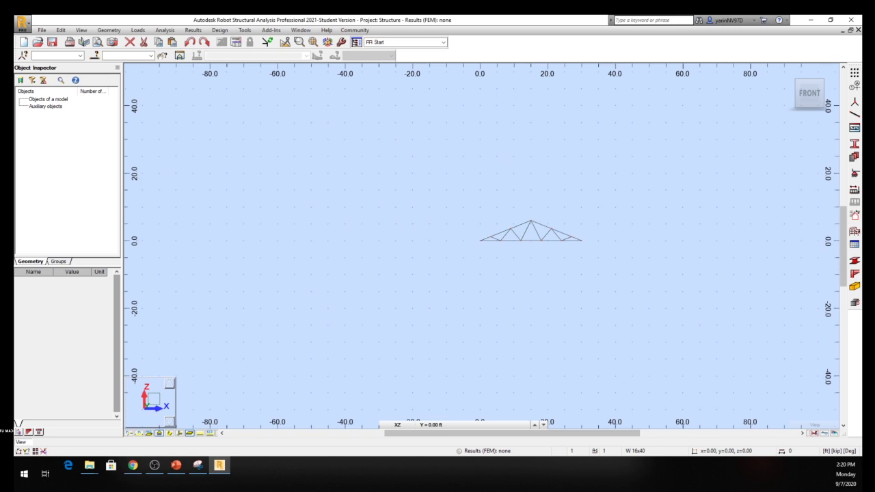
pyautogui.moveTo(585, 117); pyautogui.dragTo(350, 125)
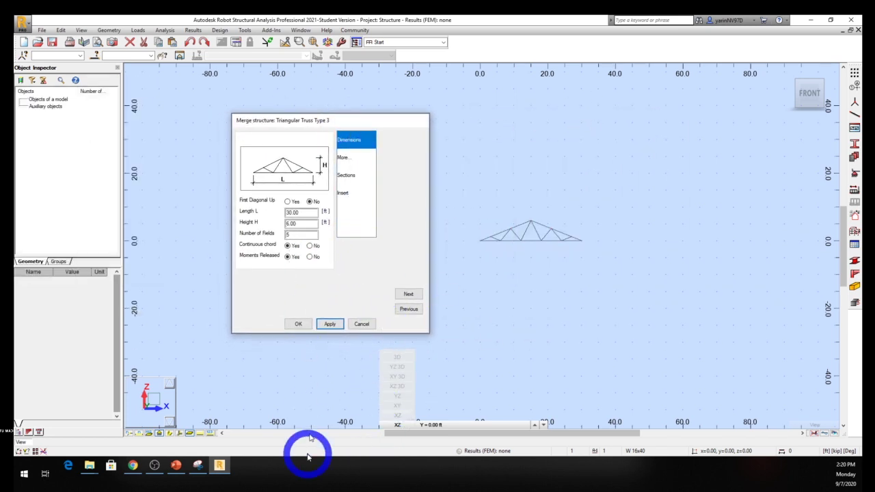
# Arrange the reference sketch beside the truss definition dialog and examine its panel lengths and angles.
pyautogui.click(198, 466)
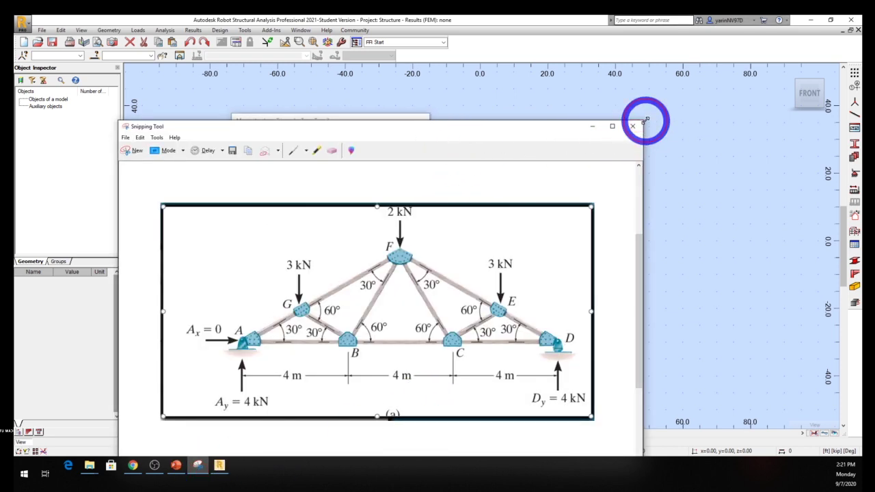
pyautogui.moveTo(646, 120); pyautogui.dragTo(609, 205)
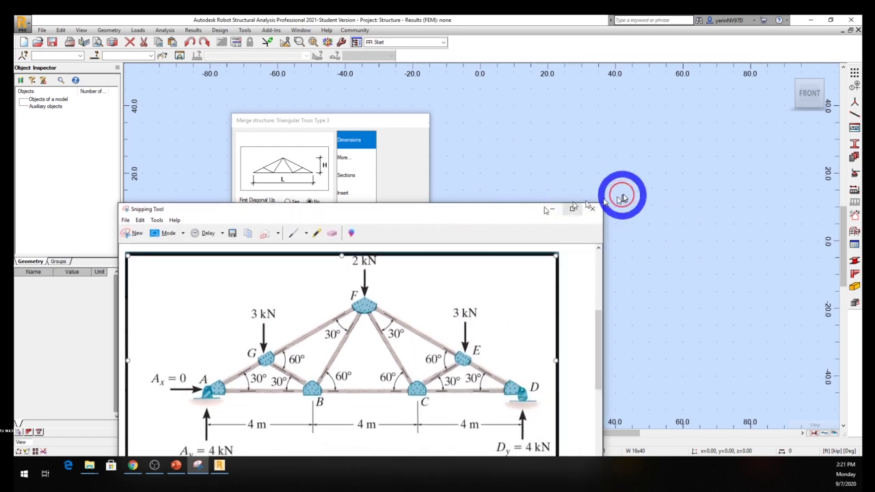
pyautogui.moveTo(417, 215); pyautogui.dragTo(667, 116)
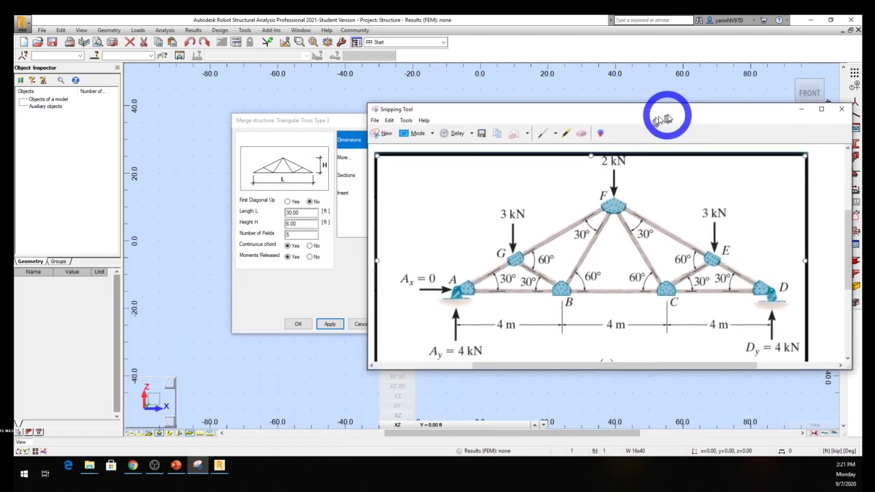
pyautogui.moveTo(335, 121); pyautogui.dragTo(221, 116)
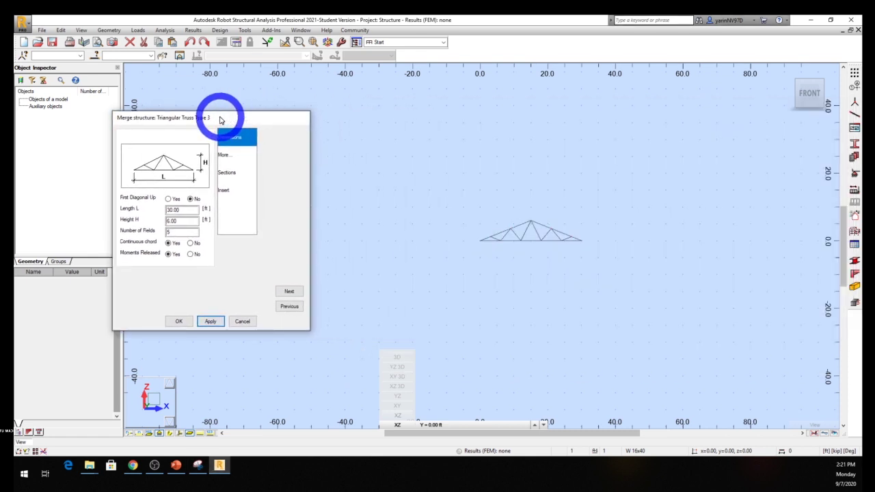
pyautogui.click(196, 465)
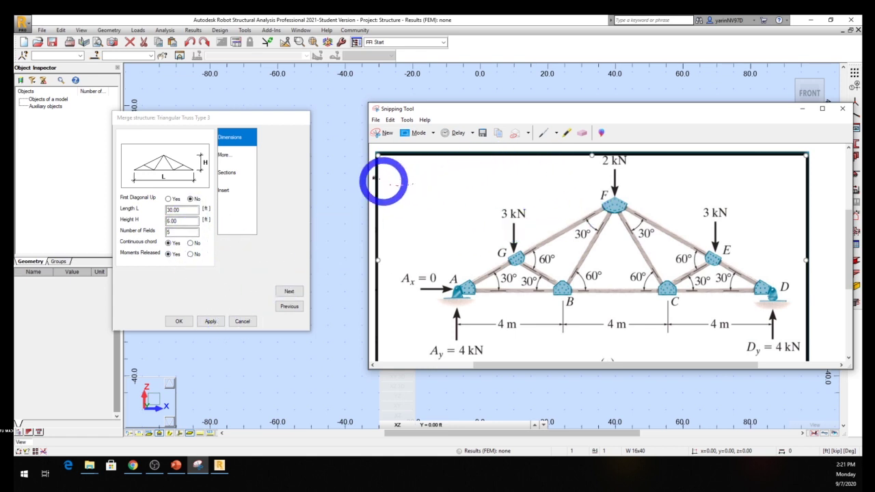
# Set the job's dimension units to m for the structure, mm2 for reinforcement areas, and mm for sections, steel connections, RC bars and crack width.
pyautogui.click(246, 31)
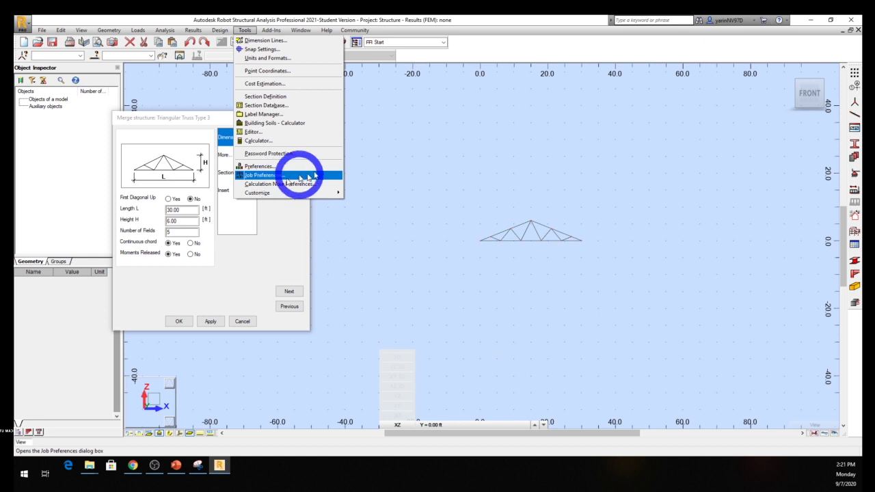
pyautogui.click(279, 59)
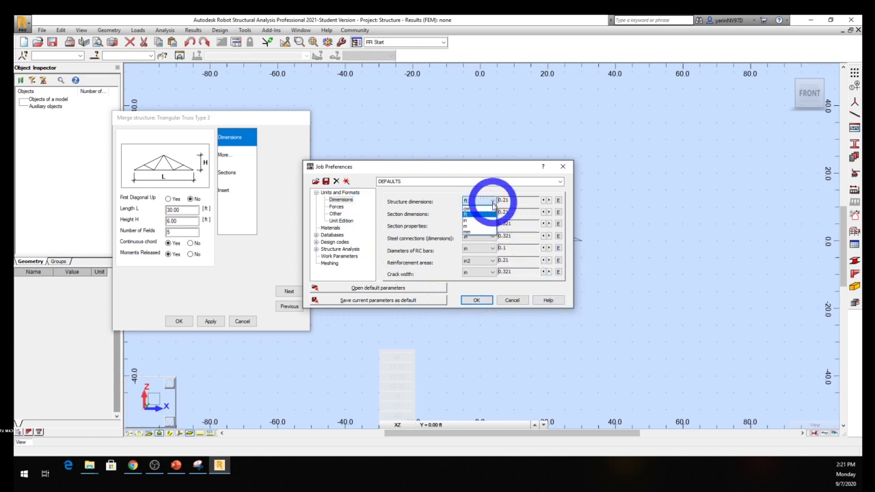
pyautogui.click(481, 228)
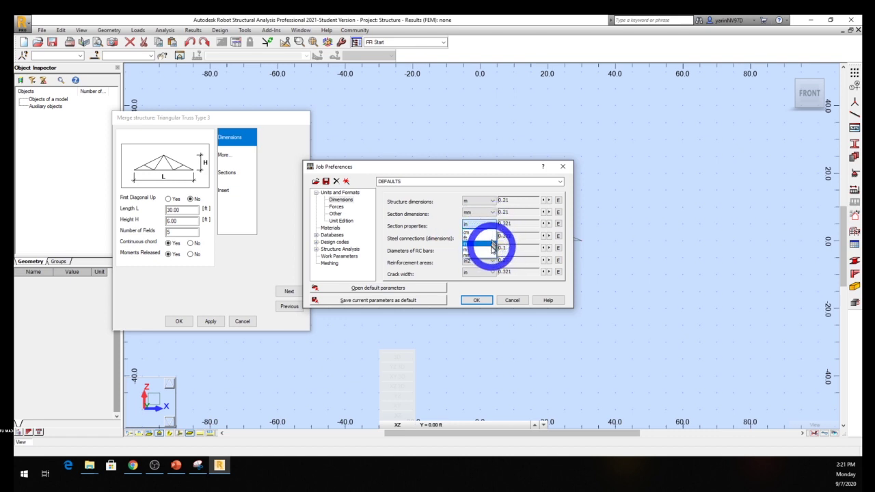
pyautogui.click(487, 256)
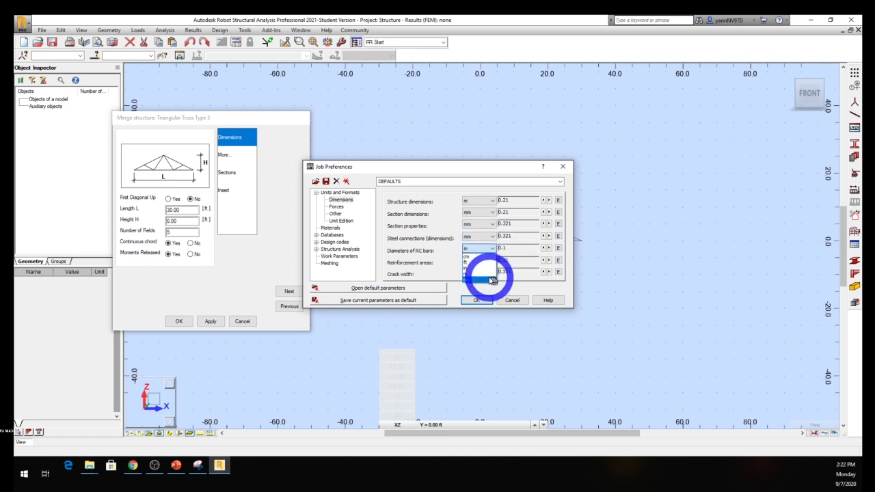
pyautogui.click(489, 280)
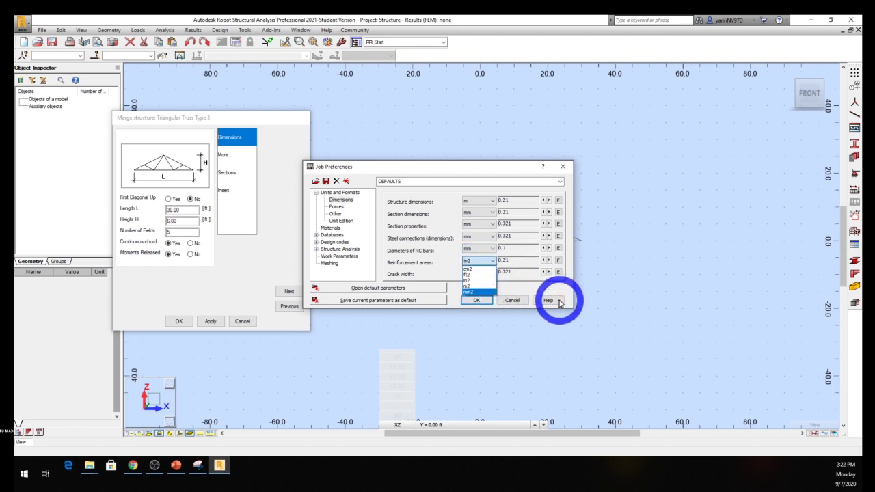
pyautogui.scroll(-1, 469, 293)
pyautogui.click(466, 292)
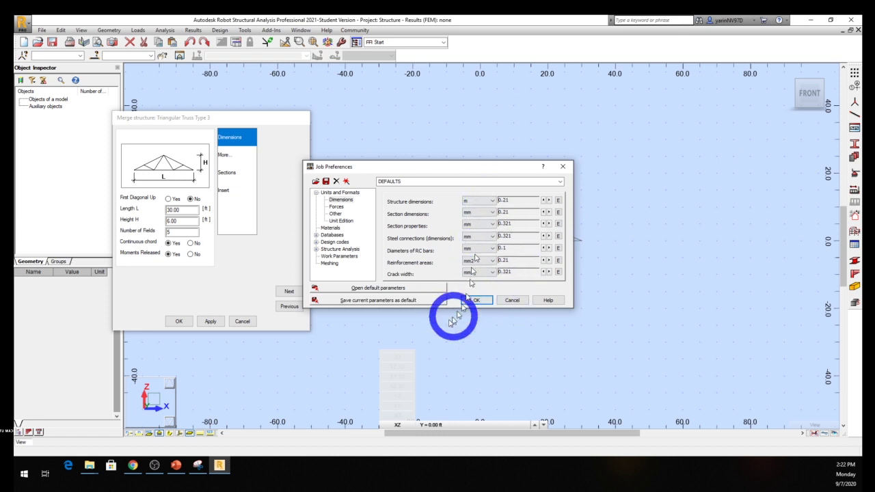
# Save the metric dimension units as default parameters and apply the job preferences.
pyautogui.click(401, 304)
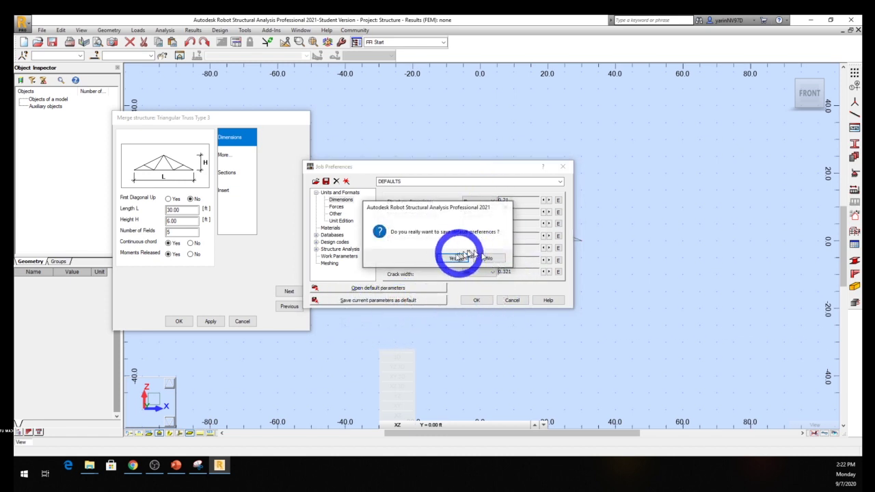
pyautogui.click(452, 257)
pyautogui.click(475, 301)
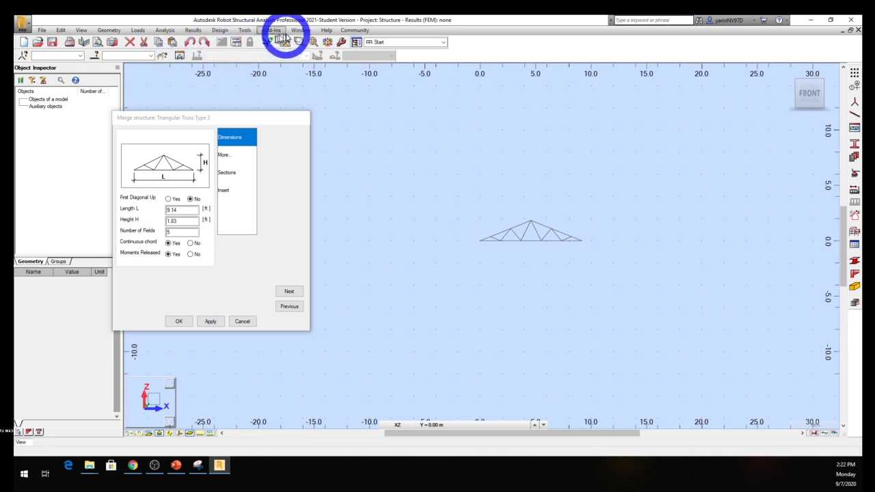
# In the job preferences, set the force unit to kN and the moment unit to kN*m.
pyautogui.click(245, 30)
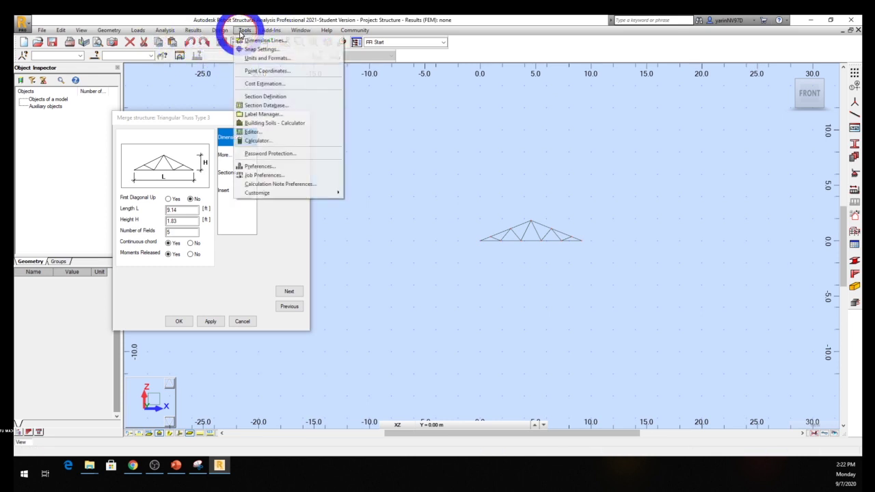
pyautogui.click(278, 62)
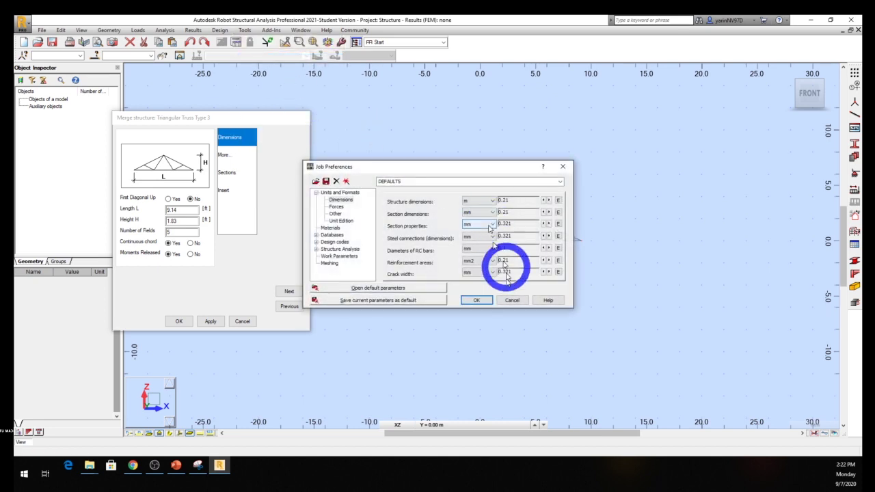
pyautogui.click(342, 207)
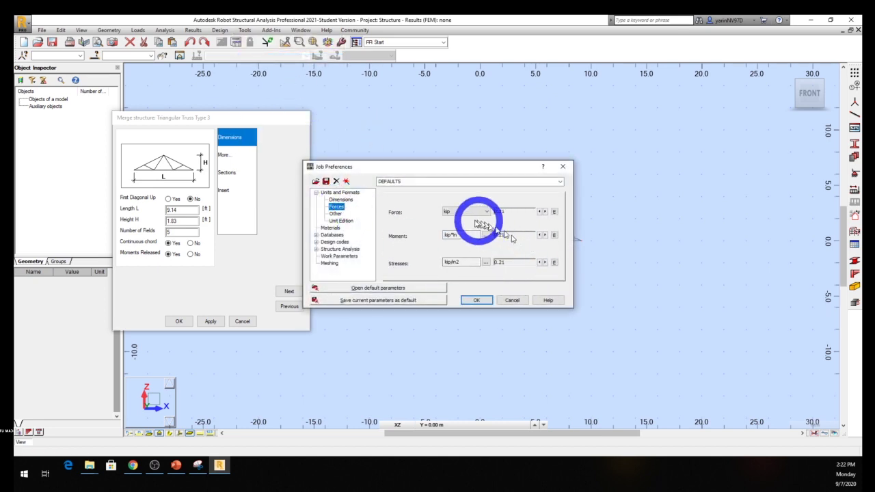
pyautogui.click(488, 215)
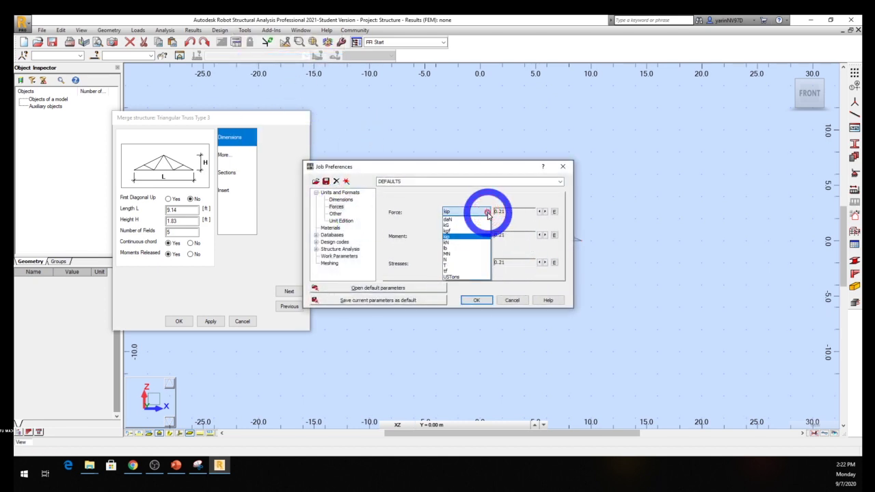
pyautogui.click(481, 243)
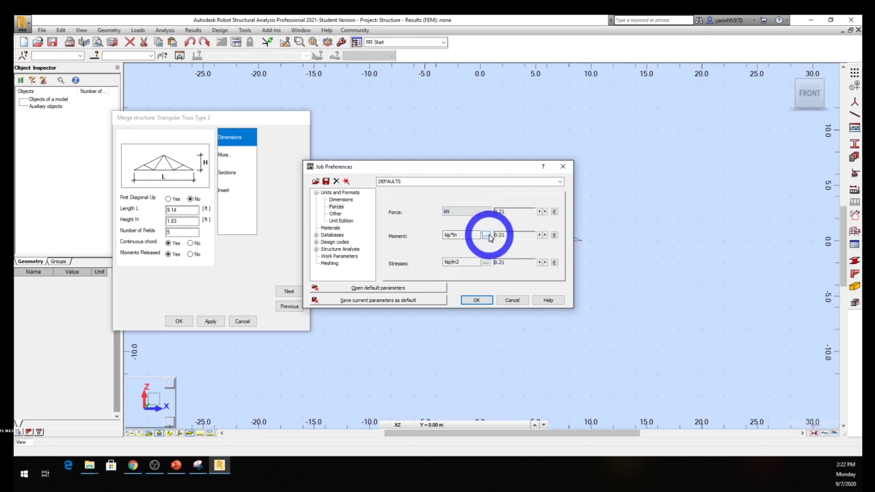
pyautogui.click(486, 235)
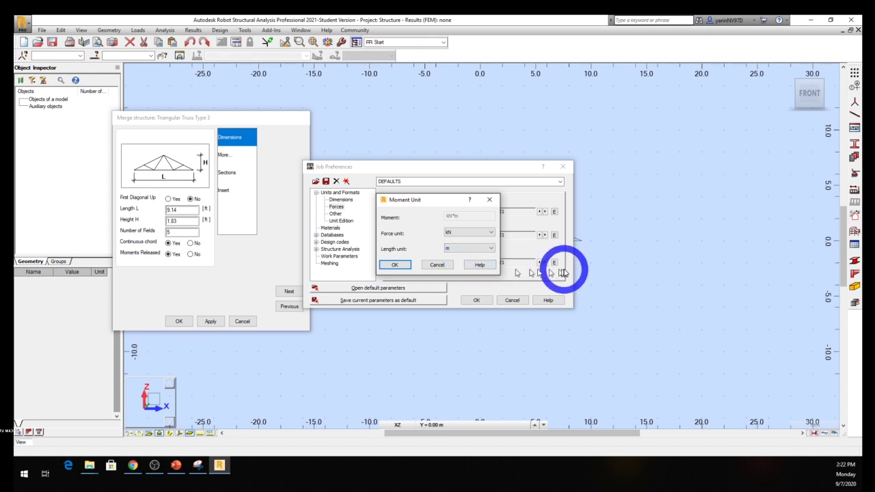
pyautogui.click(404, 265)
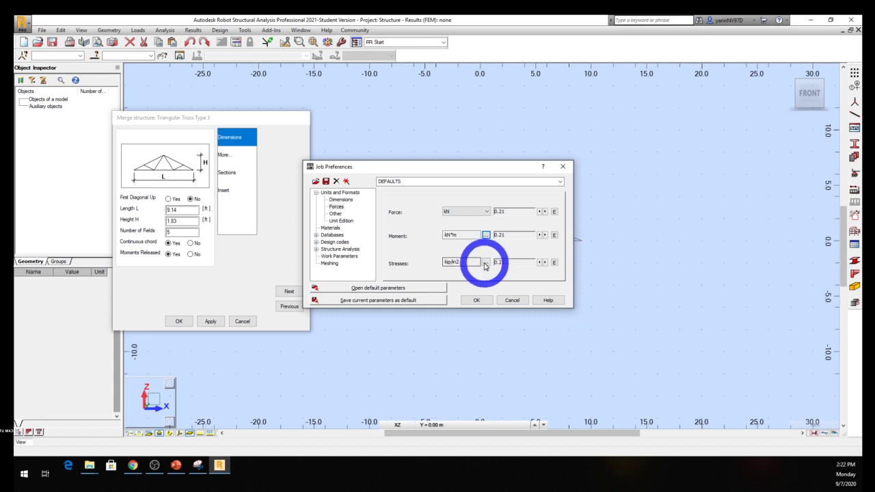
# Define the stress unit as kN/m2 from kN as force unit and m2 as area unit.
pyautogui.click(486, 262)
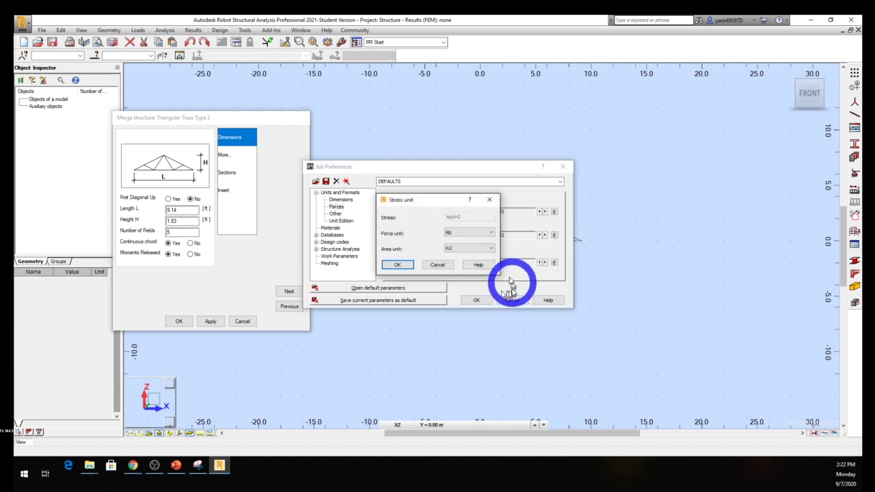
pyautogui.click(490, 233)
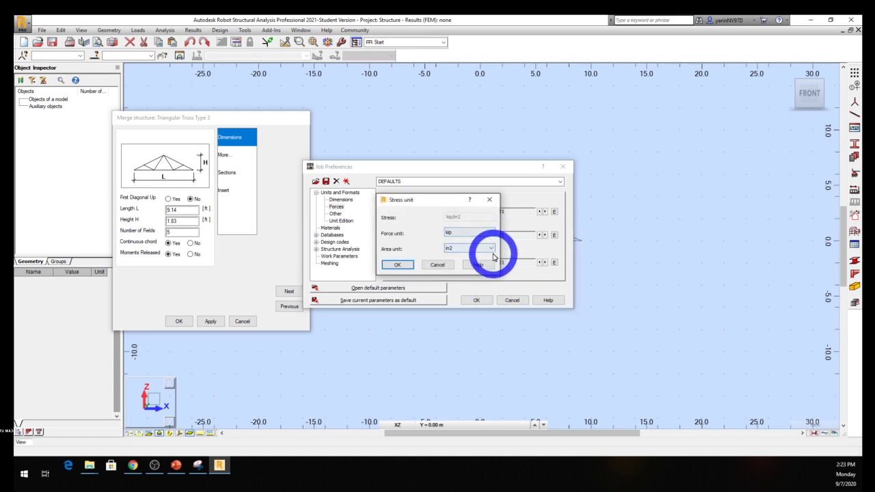
pyautogui.click(494, 234)
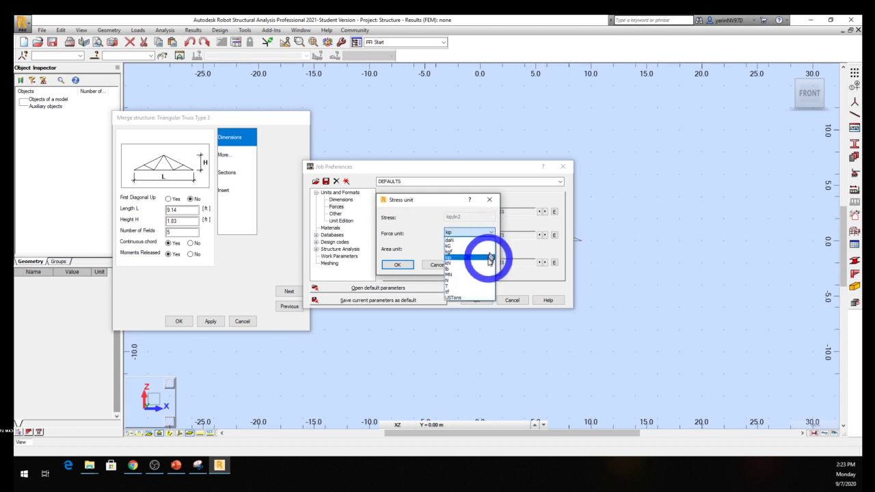
pyautogui.click(488, 264)
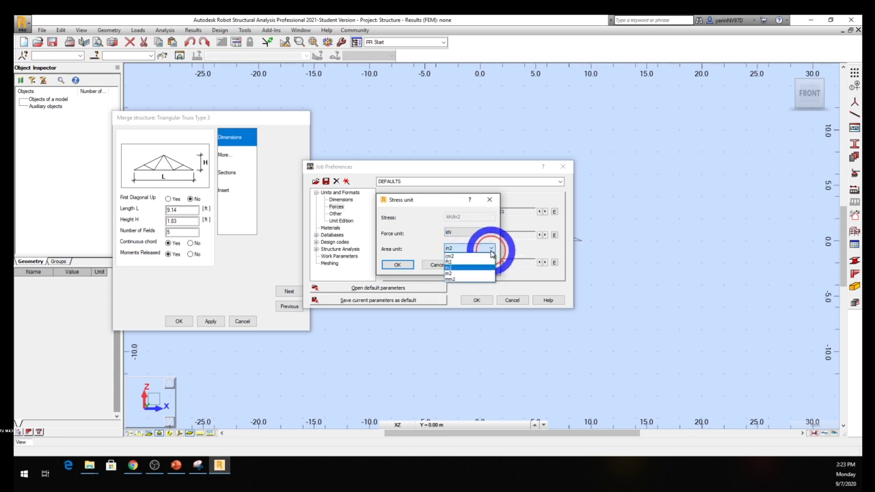
pyautogui.click(488, 274)
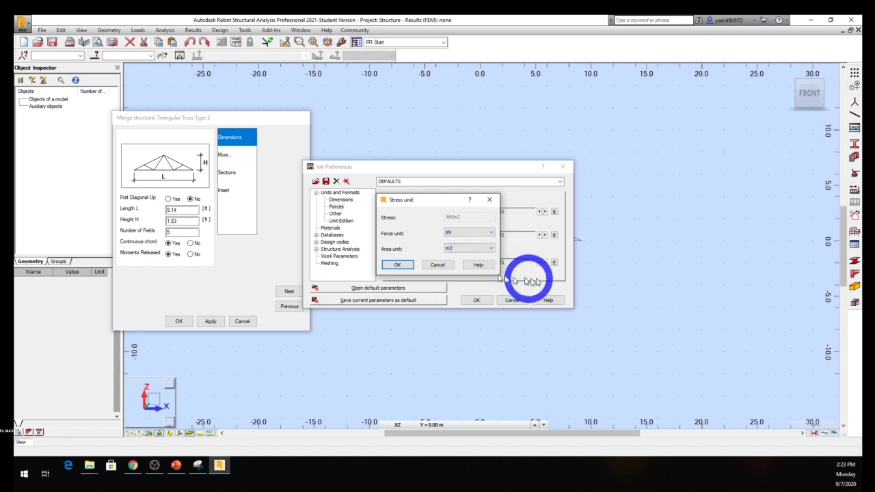
pyautogui.click(397, 264)
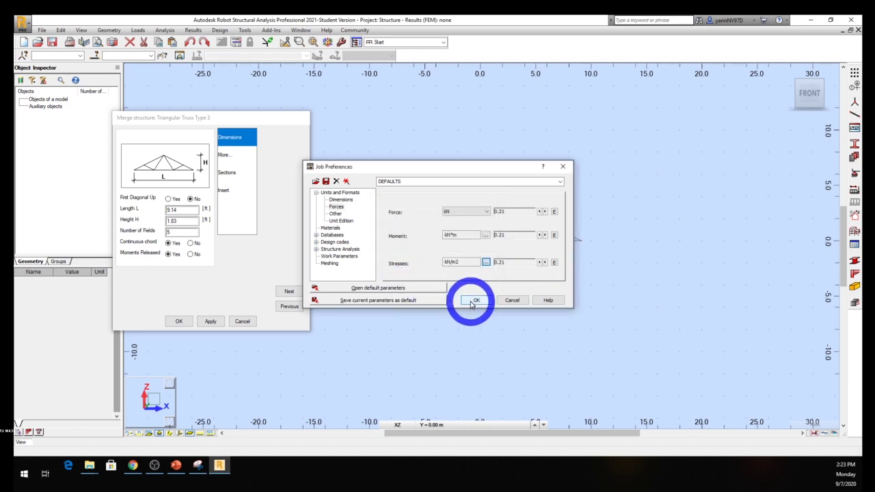
# Save the kN-based force, moment and stress units as default parameters and apply the job preferences.
pyautogui.click(408, 301)
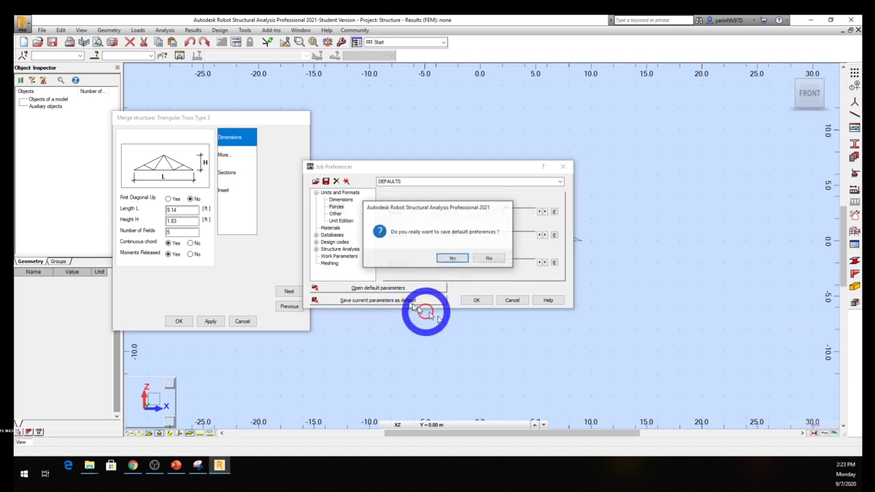
pyautogui.click(453, 259)
pyautogui.click(476, 301)
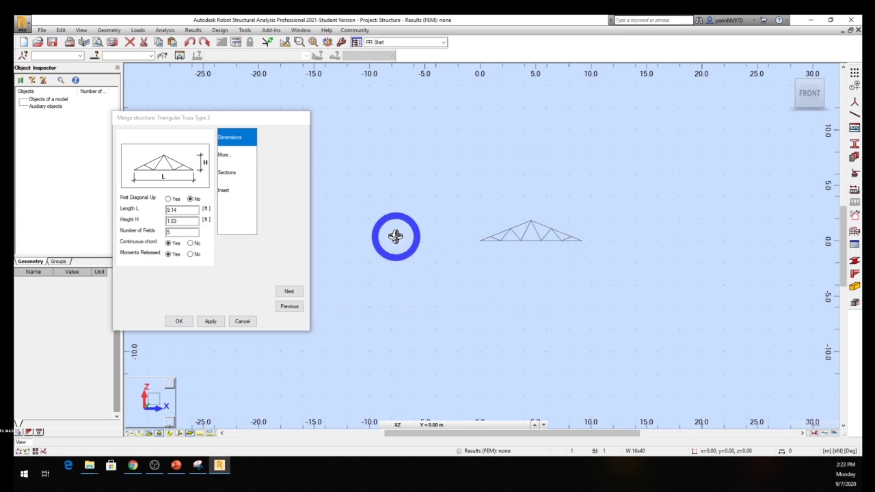
# Cancel the truss definition still labelled in feet and restart Triangular Truss Type 3 from the library of typical structures, moving its dialog aside.
pyautogui.click(243, 322)
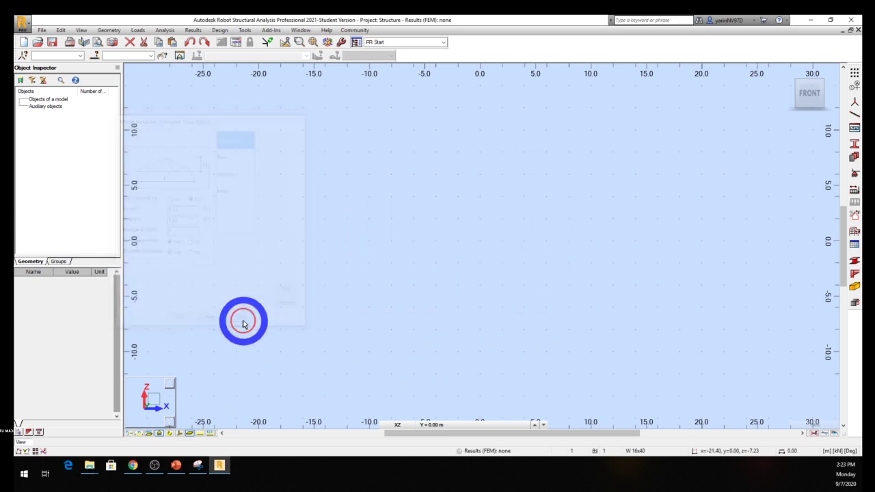
pyautogui.click(854, 128)
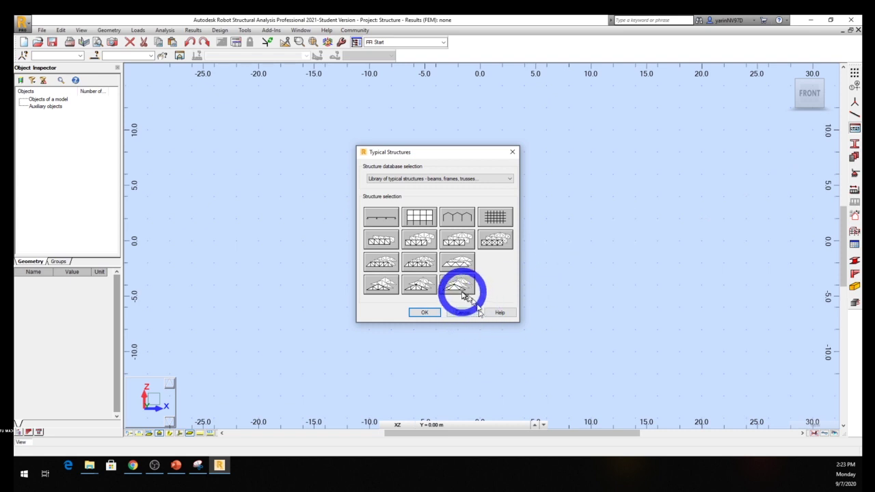
pyautogui.click(424, 313)
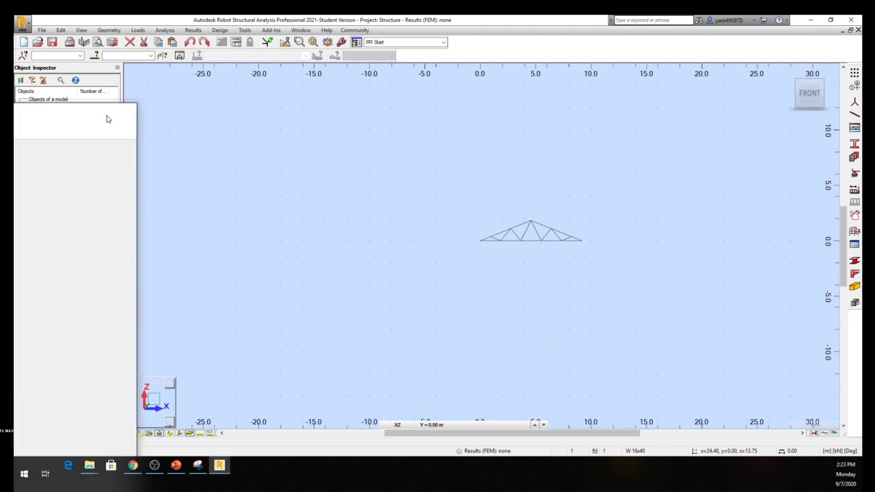
pyautogui.moveTo(342, 151); pyautogui.dragTo(308, 129)
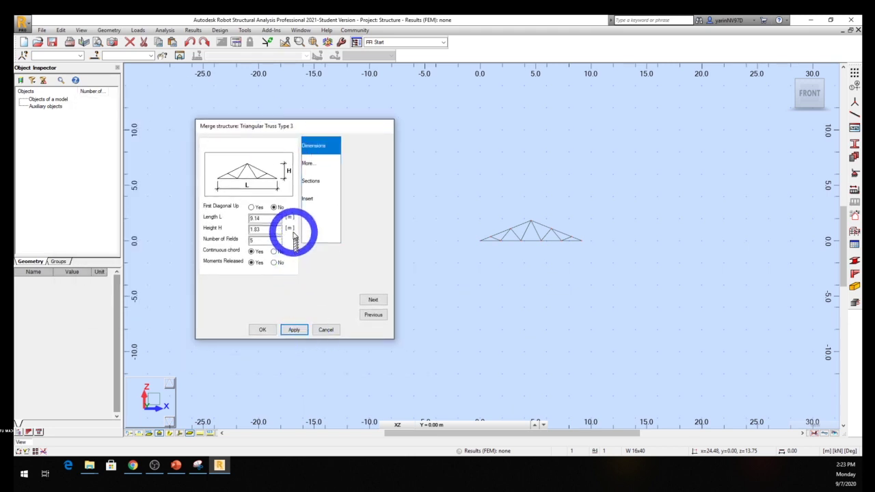
pyautogui.moveTo(305, 130); pyautogui.dragTo(156, 121)
# Consult the reference sketch's three 4 m panels and set the truss's length L to 12 m.
pyautogui.click(197, 465)
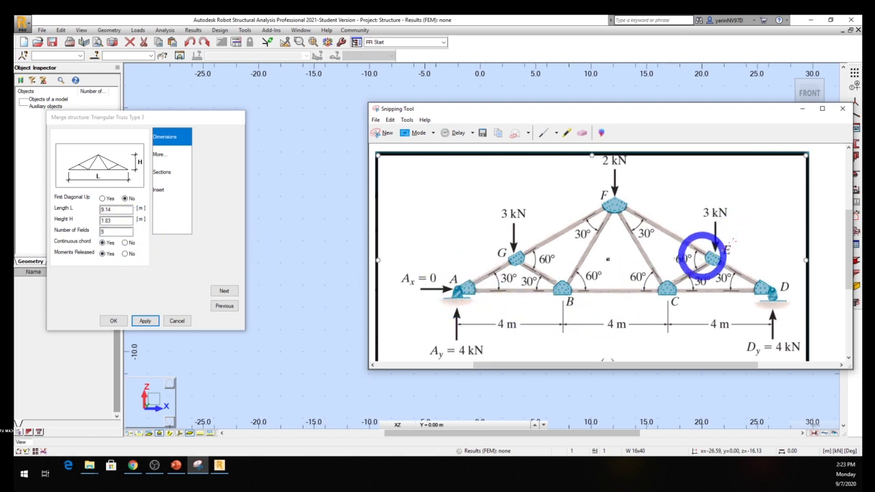
pyautogui.click(123, 210)
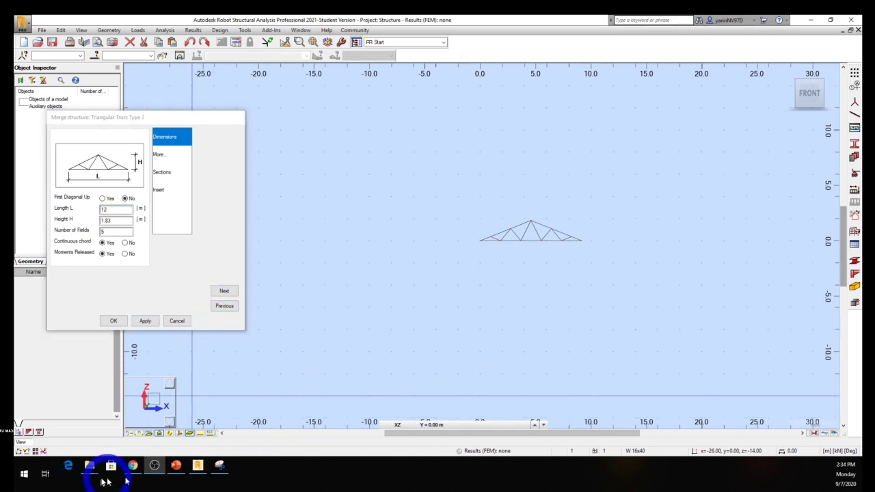
pyautogui.click(115, 188)
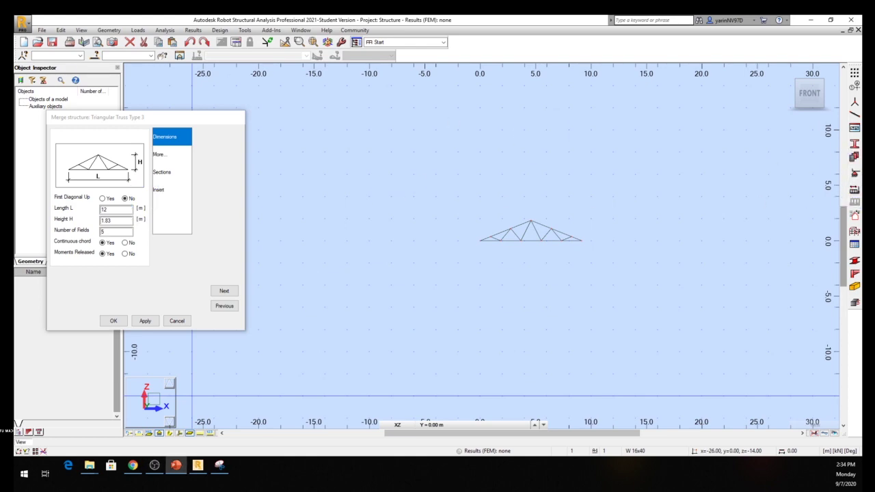
# Work out the truss height from the 30° angle on the PowerPoint trigonometry slide and set height H to 3.46 m.
pyautogui.hotkey('alt', 'Tab')
pyautogui.moveTo(425, 132); pyautogui.dragTo(418, 69)
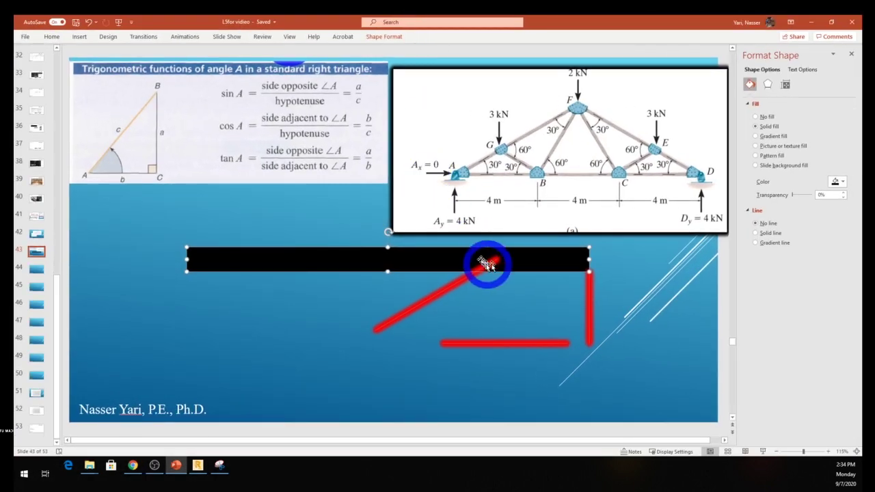
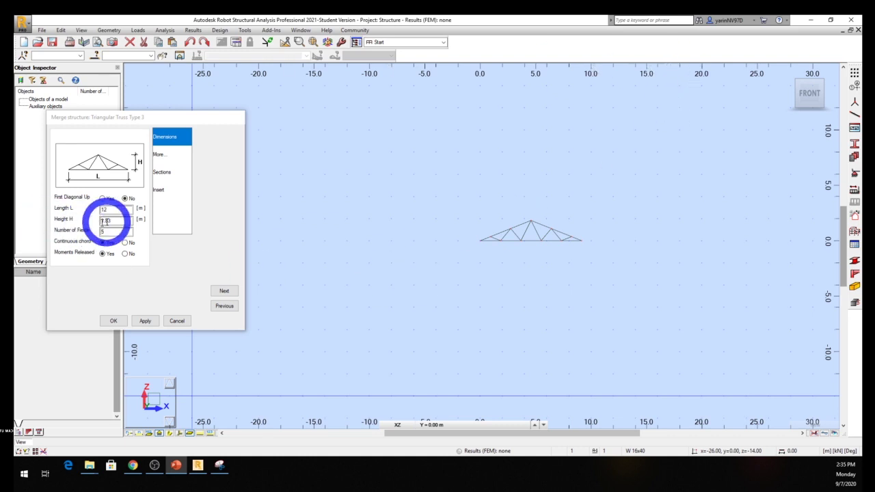
pyautogui.doubleClick(114, 220)
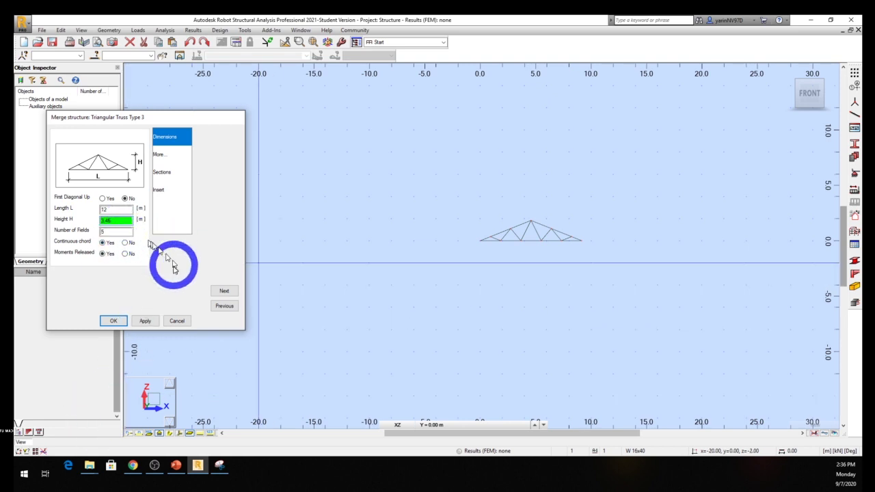
# Check the panel layout in the reference sketch, set the truss's number of fields to 3 and apply the dimensions.
pyautogui.click(219, 470)
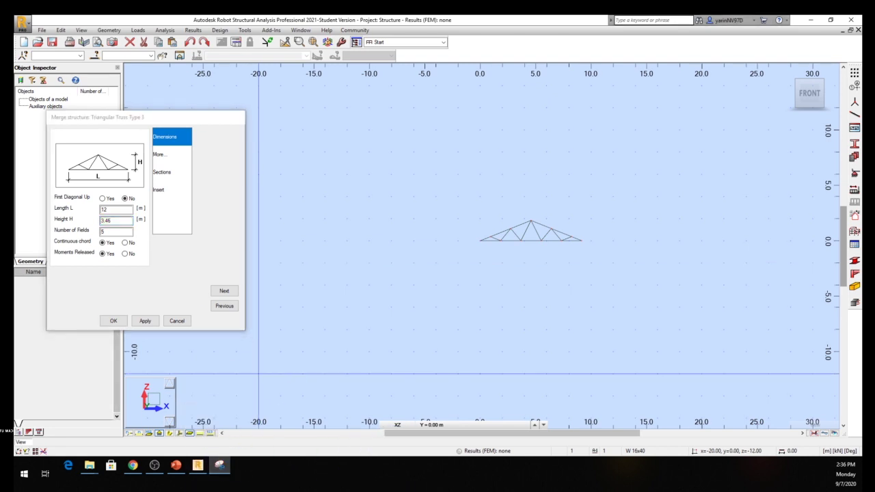
pyautogui.moveTo(348, 23); pyautogui.dragTo(666, 72)
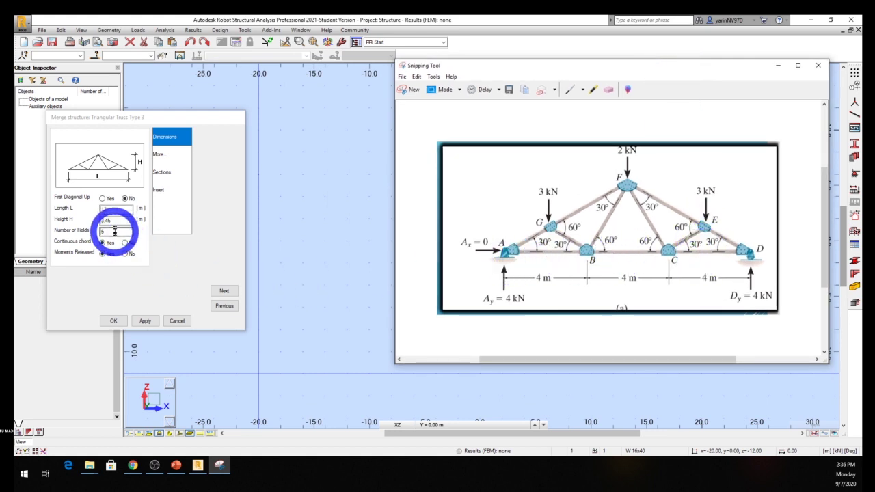
pyautogui.click(96, 232)
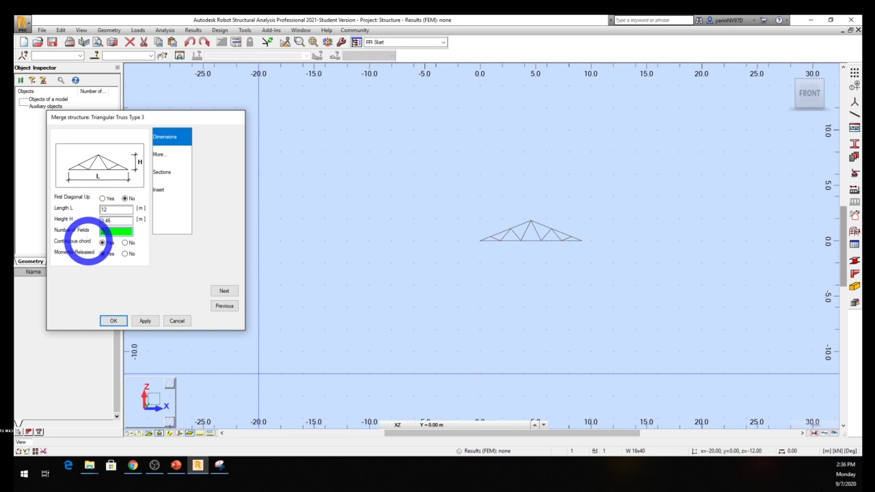
pyautogui.click(143, 323)
pyautogui.scroll(3, 410, 277)
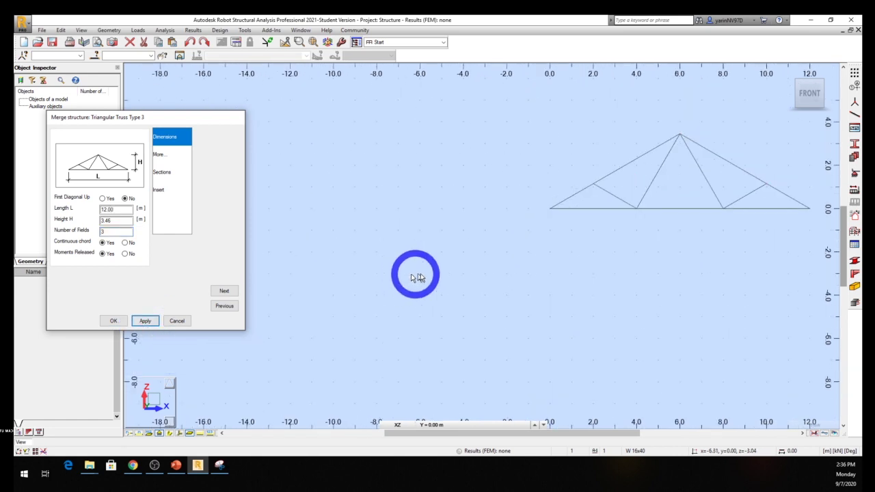
pyautogui.moveTo(510, 244); pyautogui.dragTo(307, 293, button='middle')
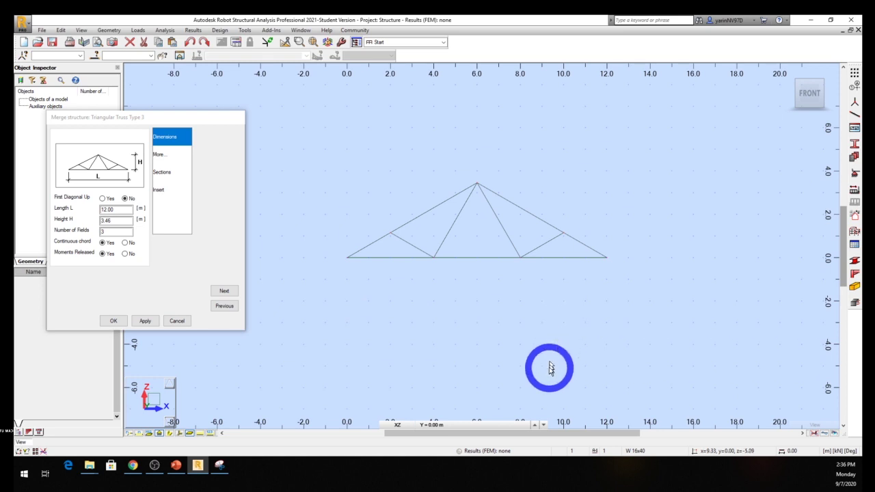
# Compare the generated truss with the reference sketch and accept the Triangular Truss Type 3 definition.
pyautogui.click(219, 467)
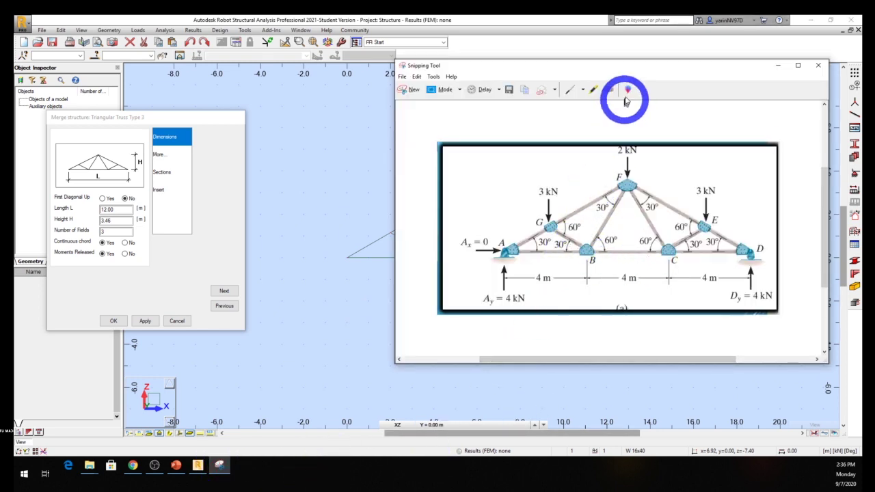
pyautogui.moveTo(650, 71); pyautogui.dragTo(600, 114)
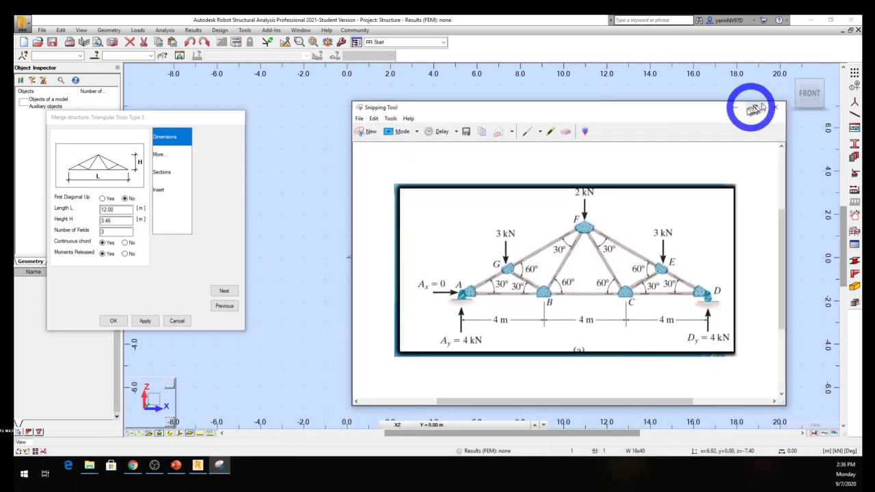
pyautogui.click(736, 109)
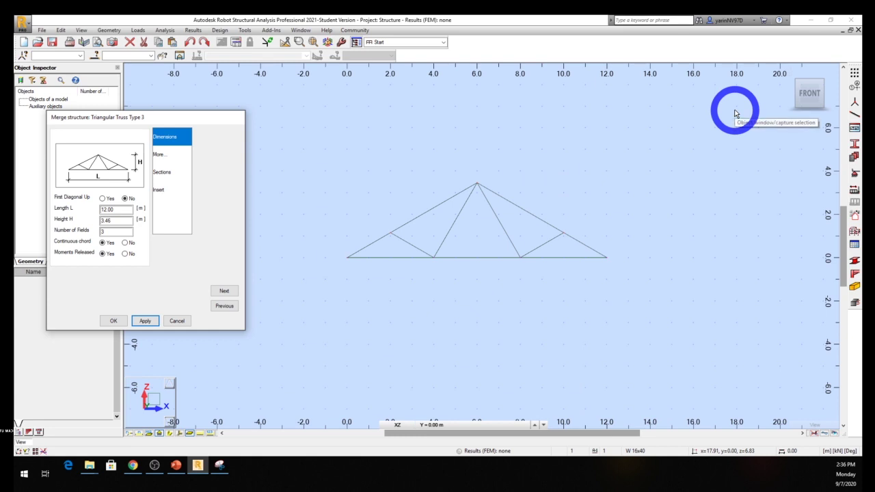
pyautogui.click(144, 321)
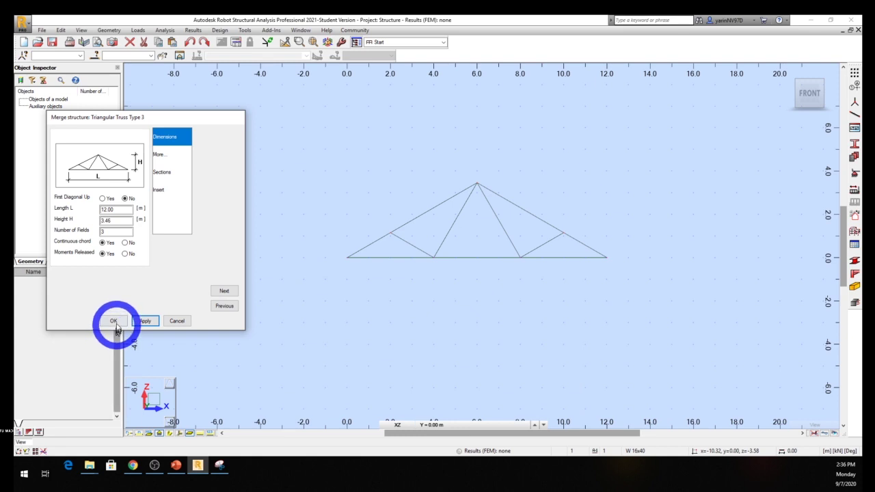
pyautogui.click(114, 321)
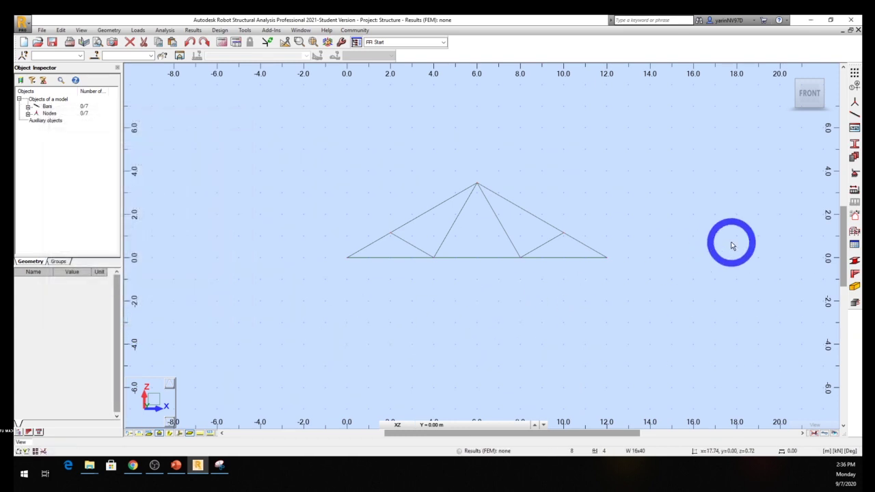
# Assign the Pinned A support to the truss's left end node and the Roller support to its right end node.
pyautogui.click(854, 173)
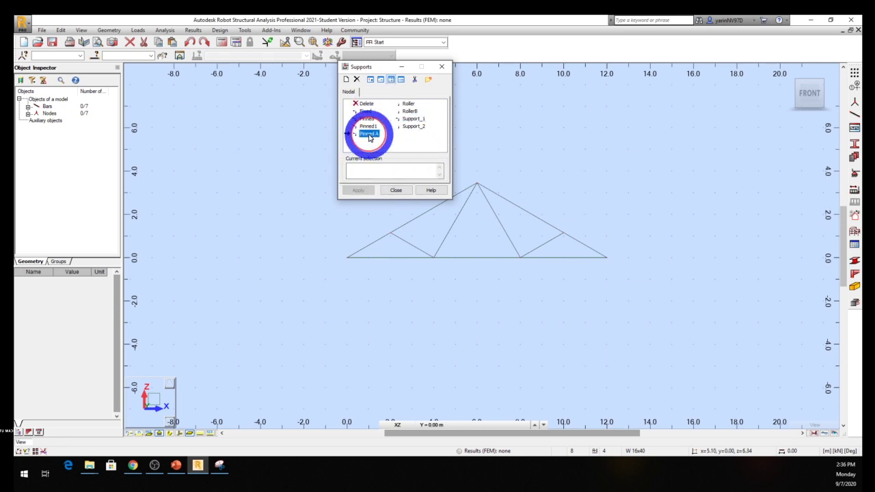
pyautogui.click(347, 258)
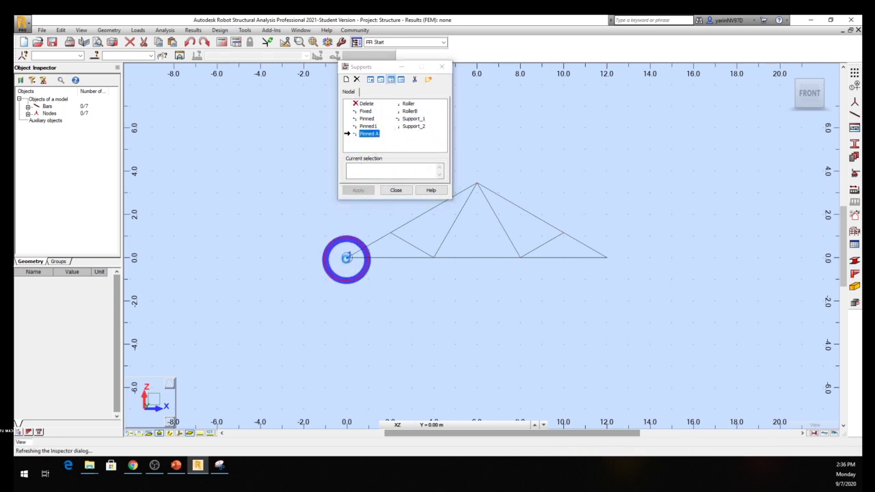
pyautogui.click(409, 103)
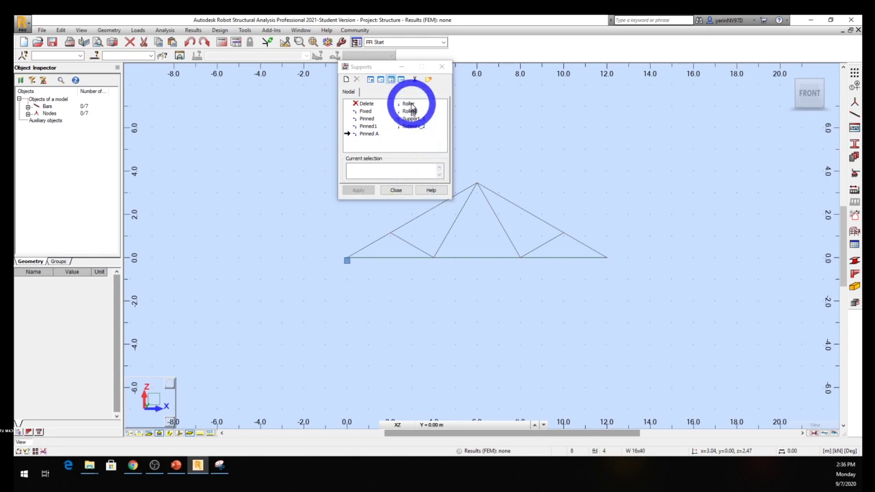
pyautogui.click(607, 258)
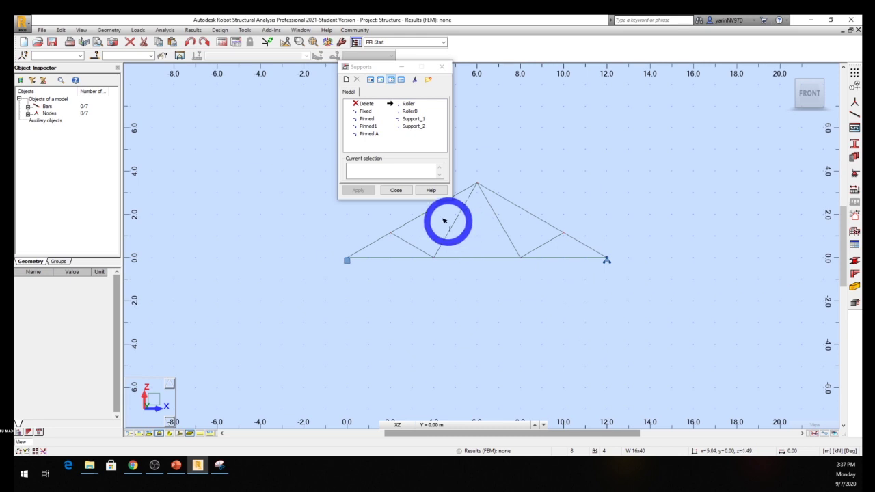
pyautogui.click(396, 190)
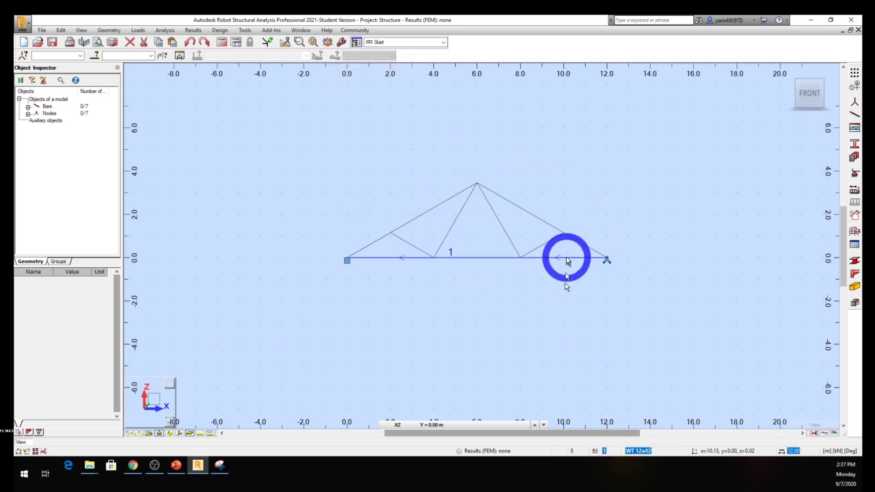
# Add two dead load cases, DL1 and DL2.
pyautogui.click(855, 194)
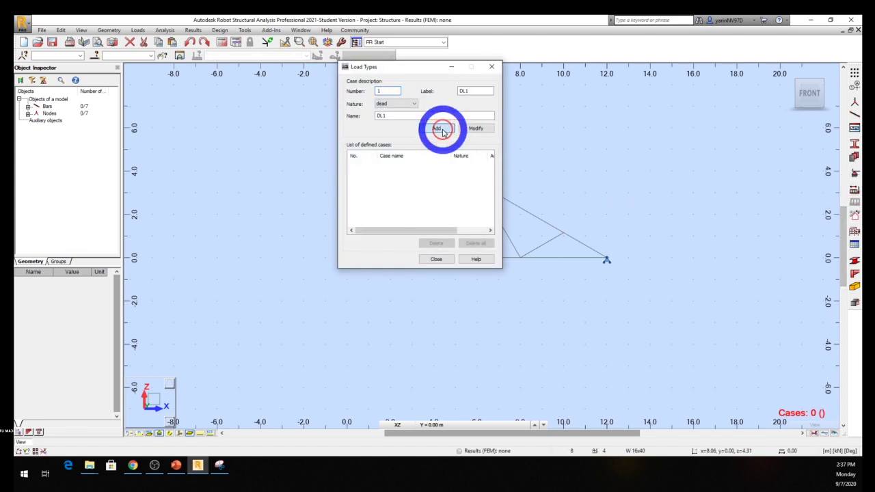
pyautogui.click(440, 130)
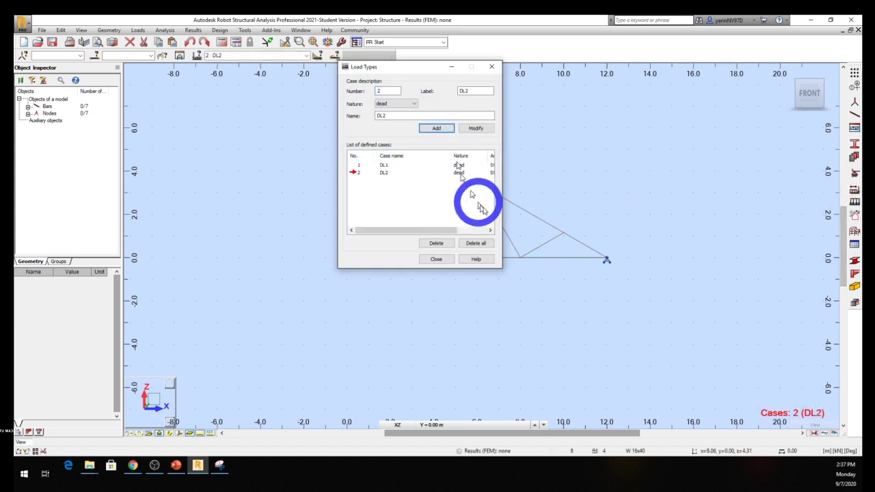
pyautogui.click(438, 260)
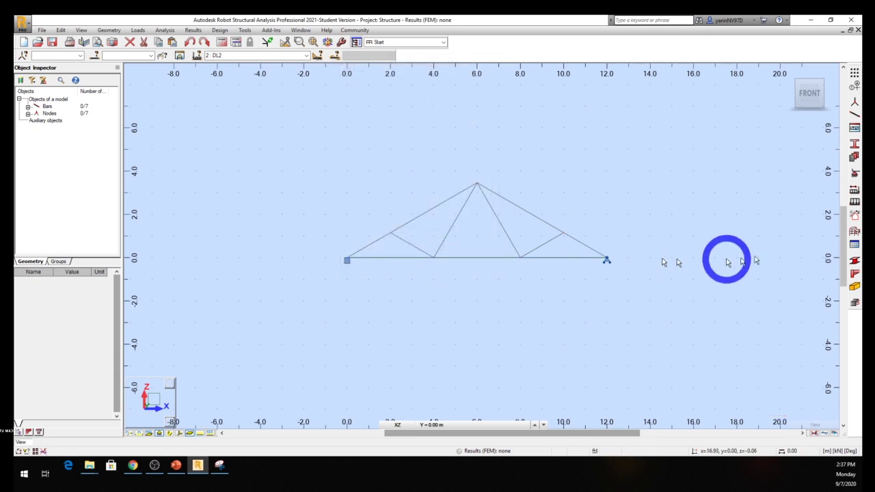
# Open the load definition for case DL2 and consult the reference sketch for the loads on the truss joints.
pyautogui.click(853, 203)
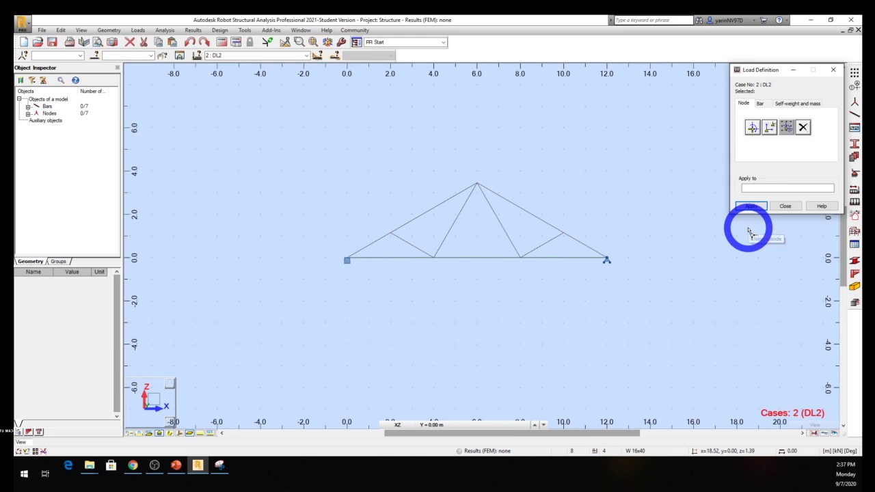
pyautogui.click(220, 466)
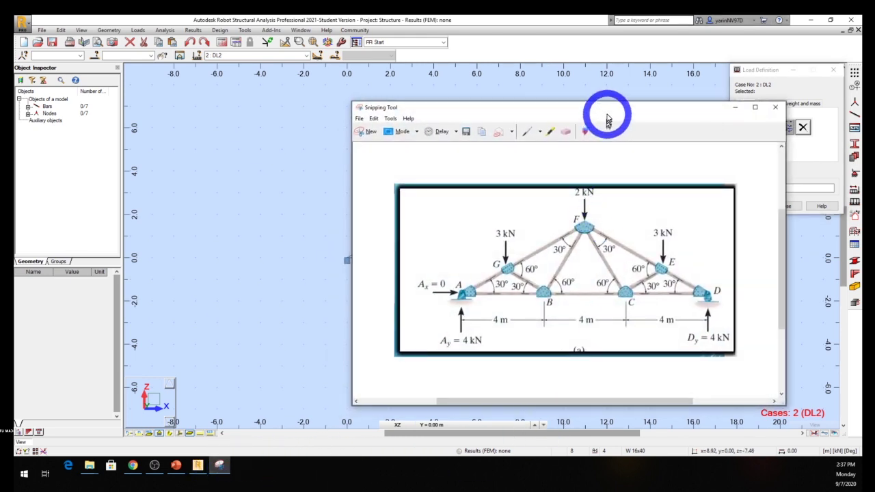
pyautogui.moveTo(607, 119); pyautogui.dragTo(400, 93)
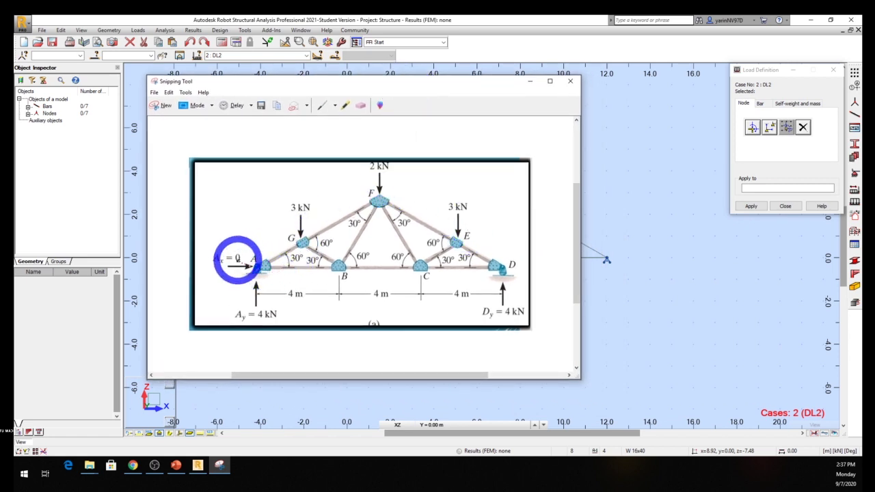
pyautogui.click(529, 83)
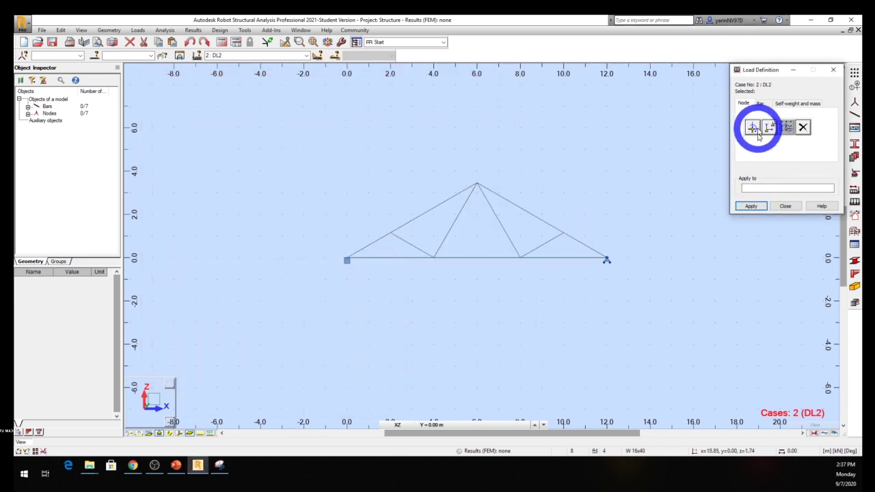
pyautogui.click(218, 471)
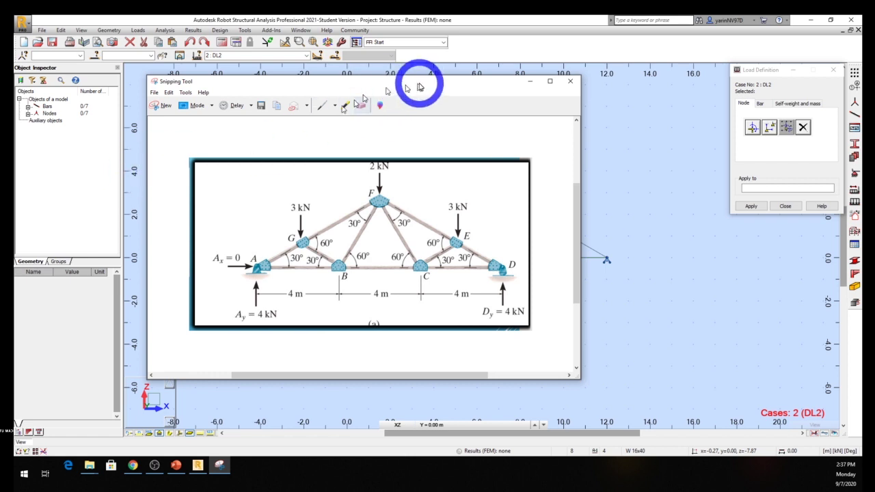
pyautogui.moveTo(458, 87); pyautogui.dragTo(209, 116)
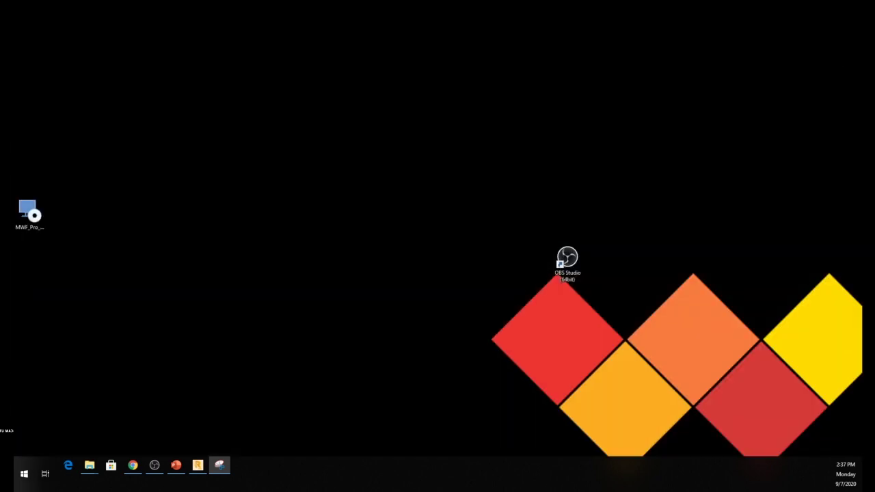
pyautogui.click(197, 465)
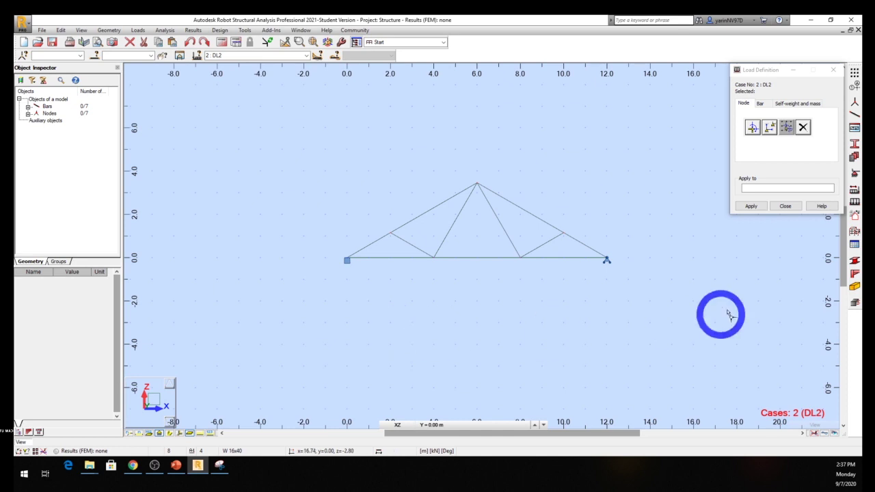
# Apply a nodal force of -3 kN in Z to both mid-rafter nodes of the truss and display the load values.
pyautogui.click(752, 127)
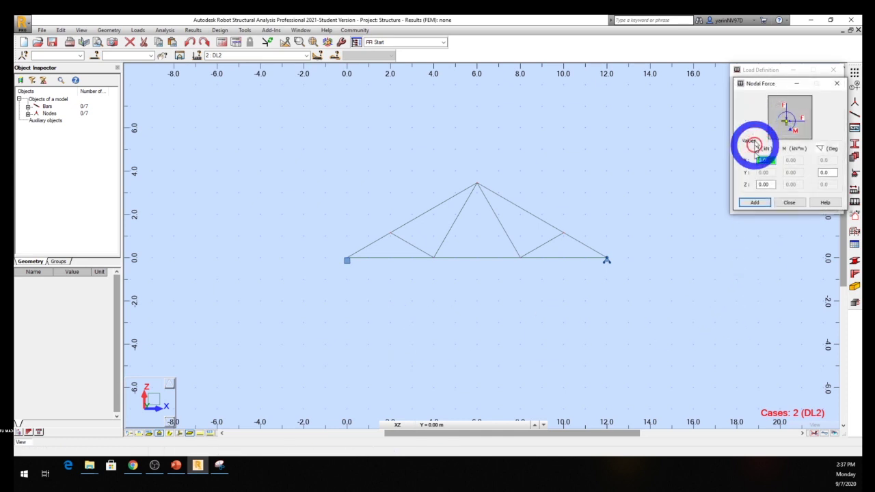
pyautogui.click(772, 185)
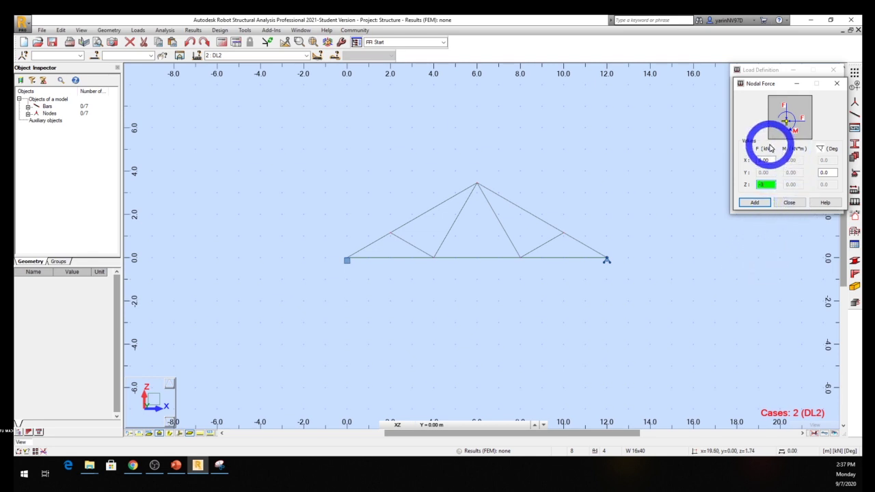
pyautogui.click(764, 204)
pyautogui.click(757, 203)
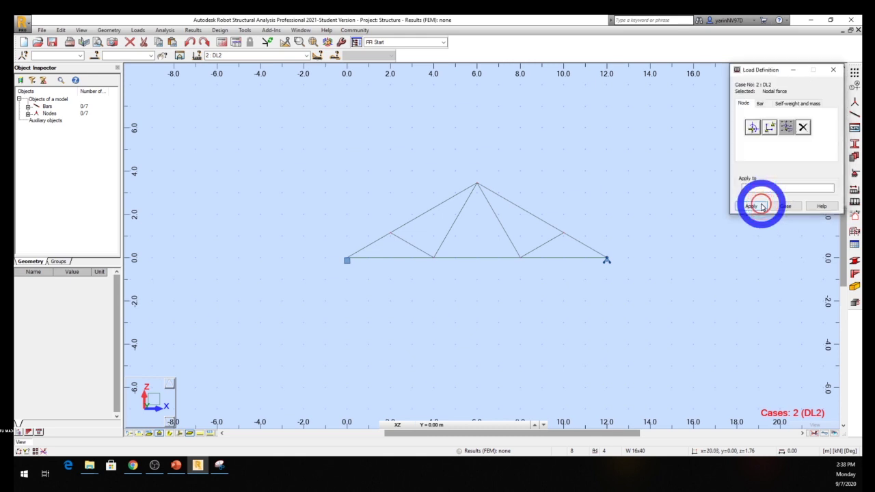
pyautogui.click(562, 233)
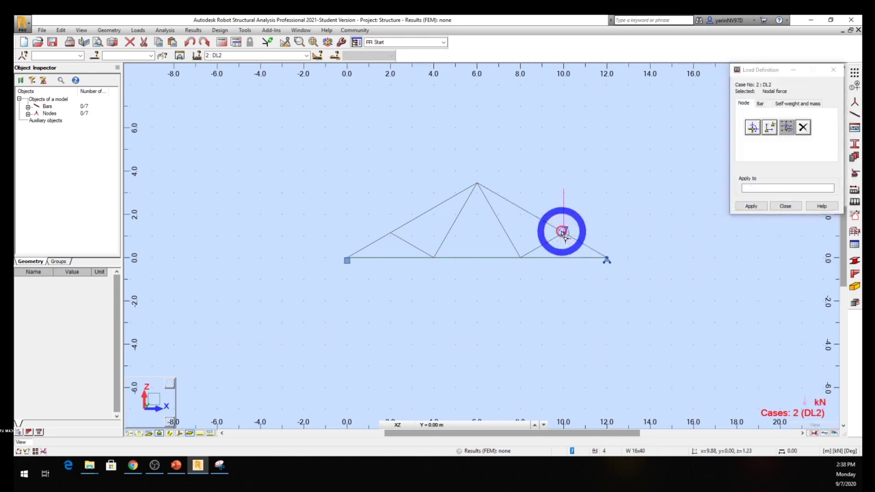
pyautogui.click(392, 231)
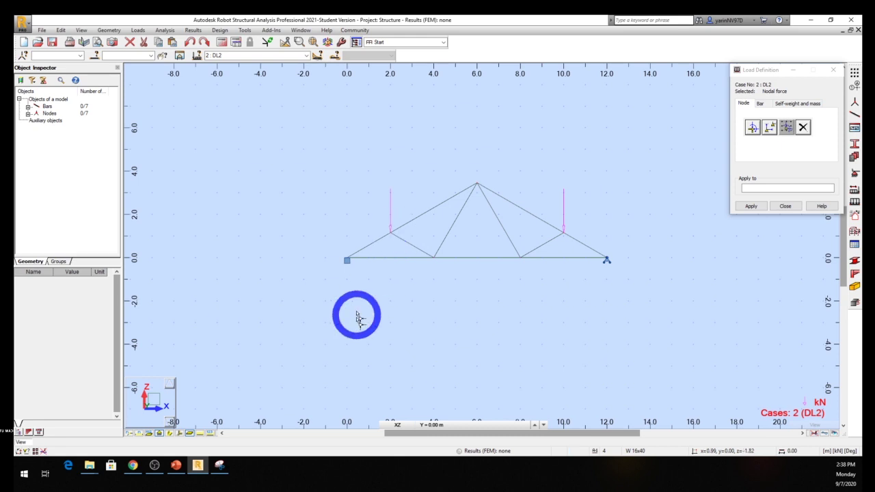
pyautogui.click(211, 435)
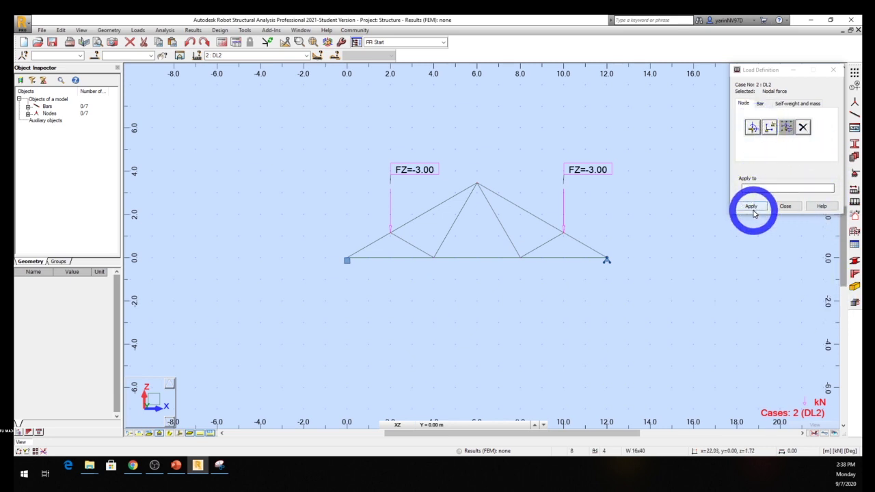
# Apply a nodal force of -2 kN in Z to the truss's apex node.
pyautogui.click(752, 128)
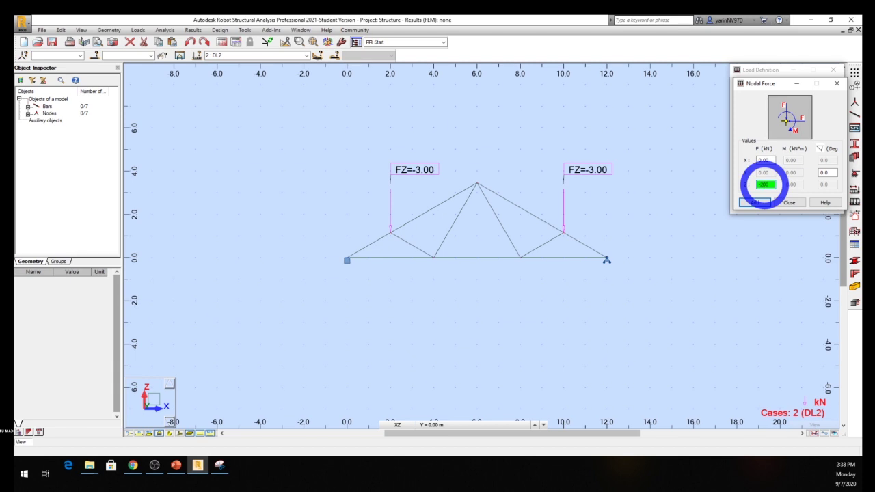
pyautogui.click(763, 204)
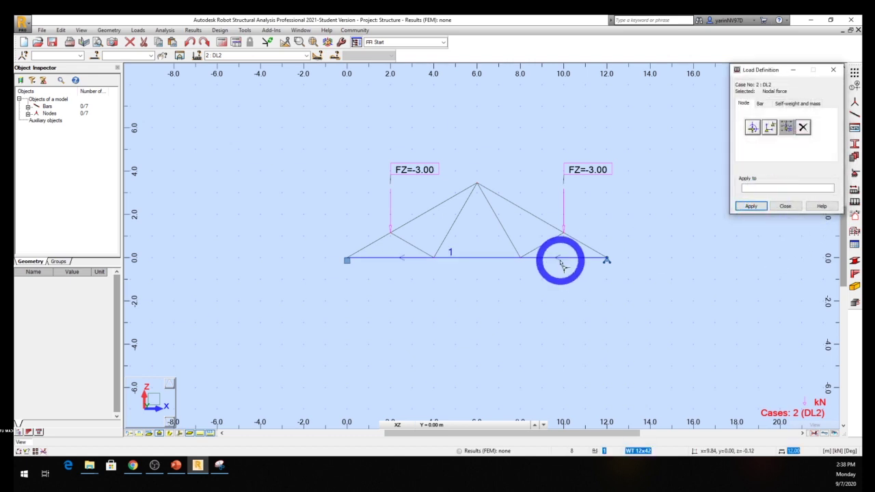
pyautogui.click(479, 182)
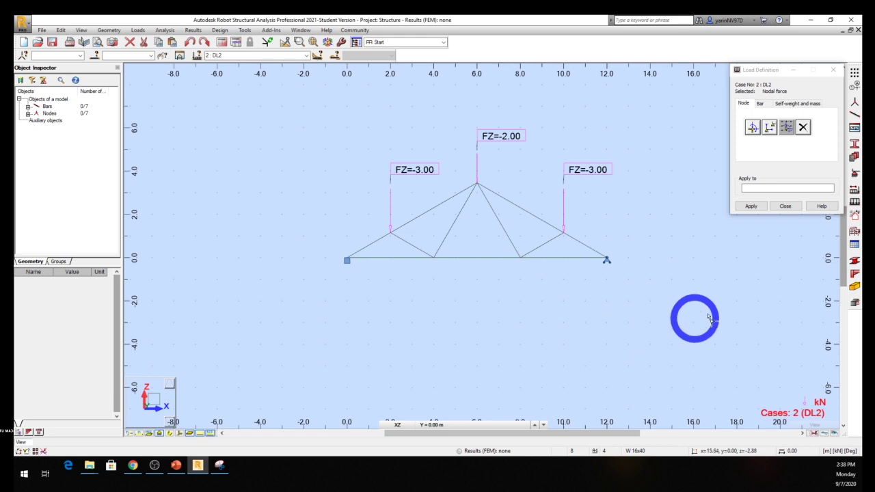
pyautogui.click(751, 206)
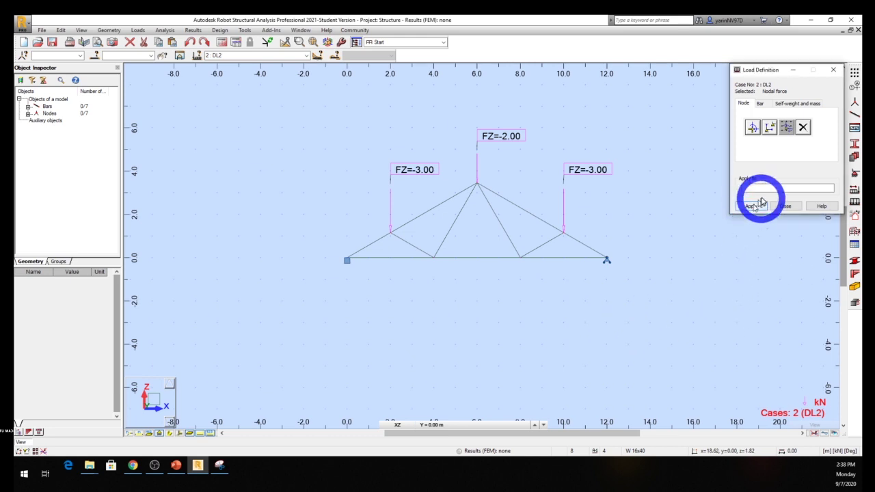
# Close the load definition, open the bar diagrams and run the structural calculation they require, closing the calculation messages.
pyautogui.click(784, 207)
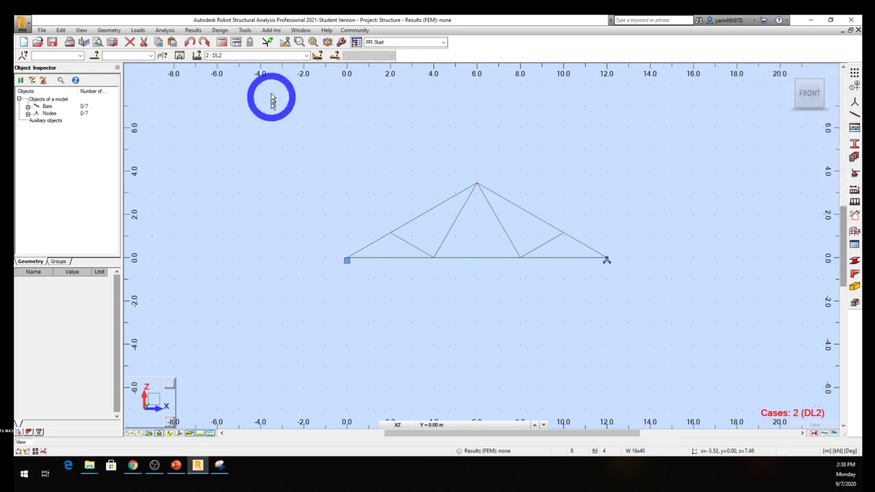
pyautogui.click(198, 32)
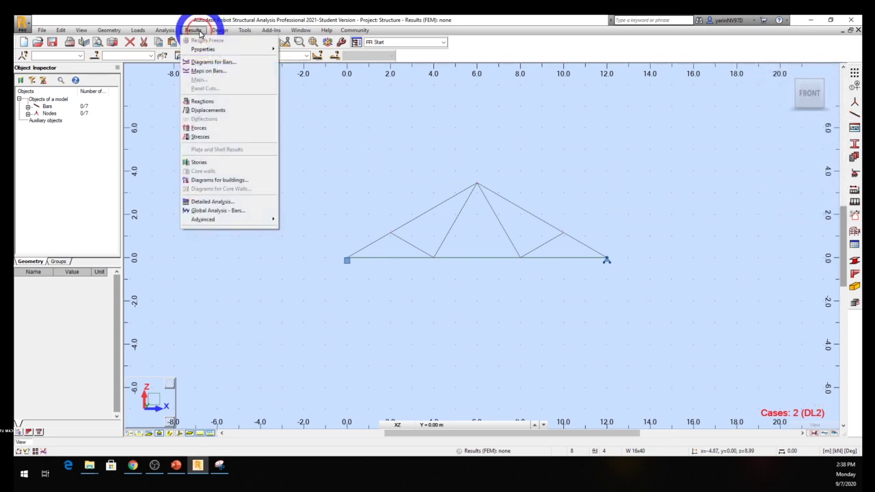
pyautogui.click(233, 63)
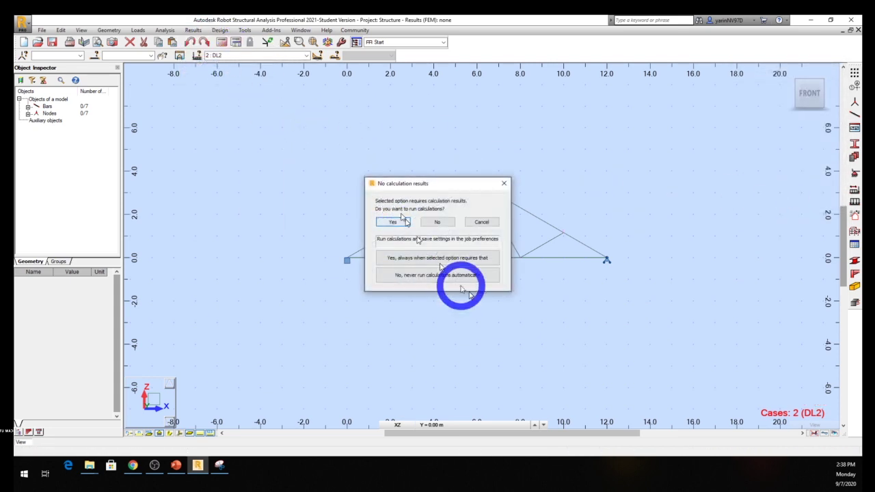
pyautogui.click(393, 223)
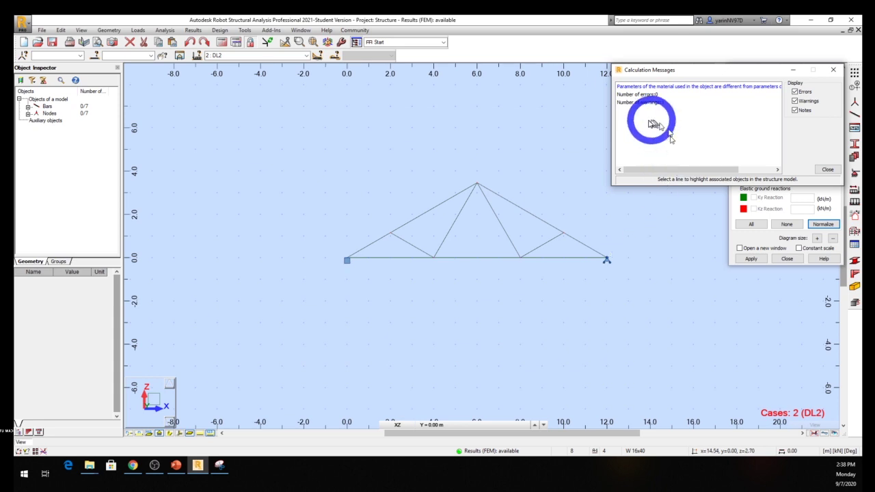
pyautogui.click(820, 170)
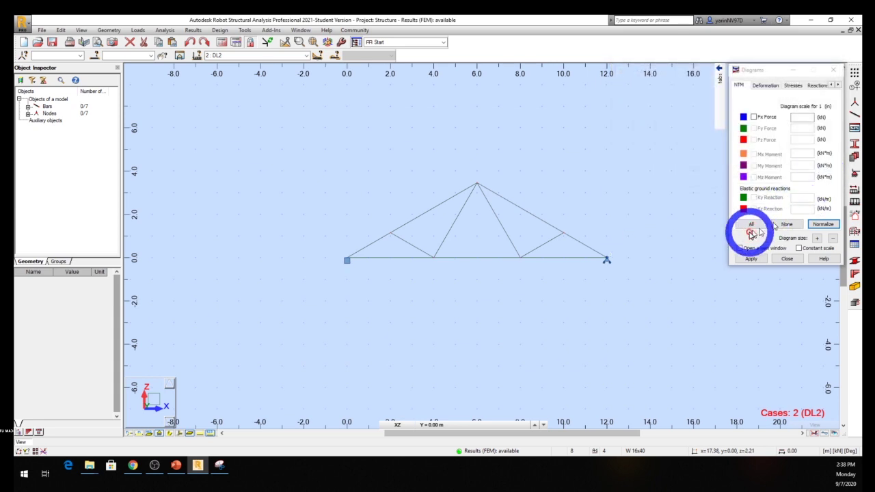
# Display the FX and FZ support reactions with descriptions and diagrams for linear supports, and show the applied load values on the truss.
pyautogui.moveTo(772, 73); pyautogui.dragTo(693, 89)
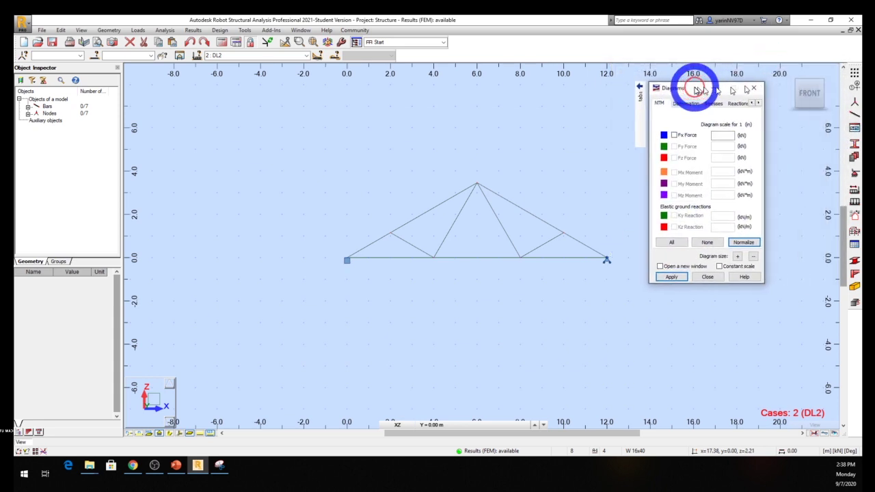
pyautogui.click(736, 103)
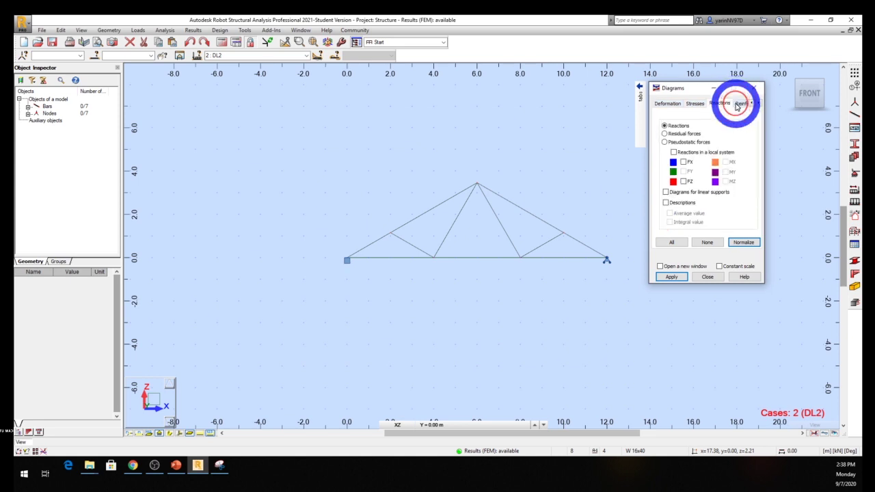
pyautogui.click(683, 162)
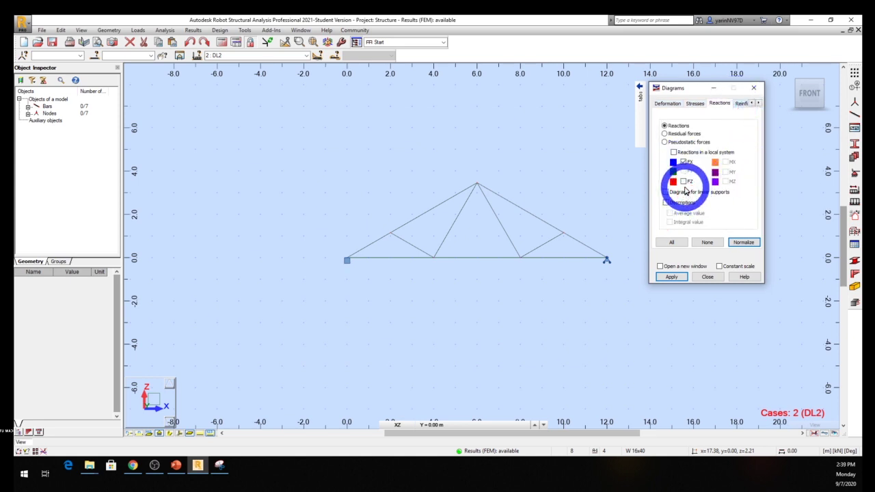
pyautogui.click(684, 182)
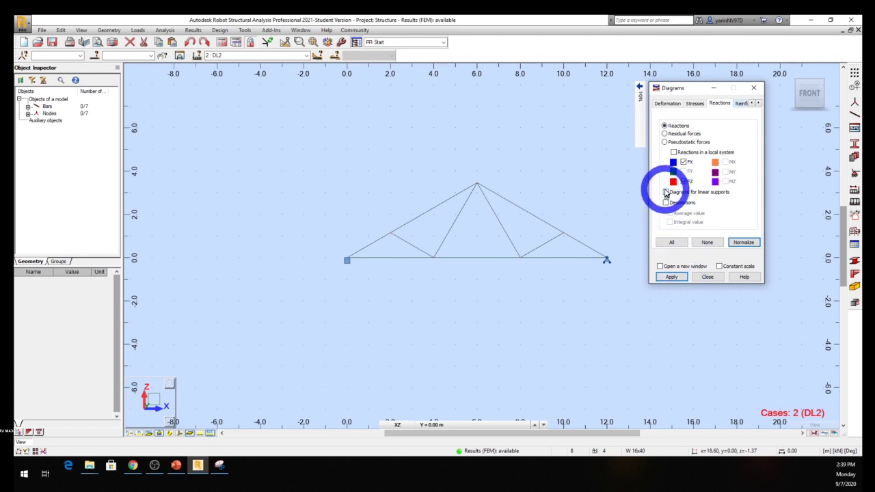
pyautogui.click(666, 197)
pyautogui.click(666, 203)
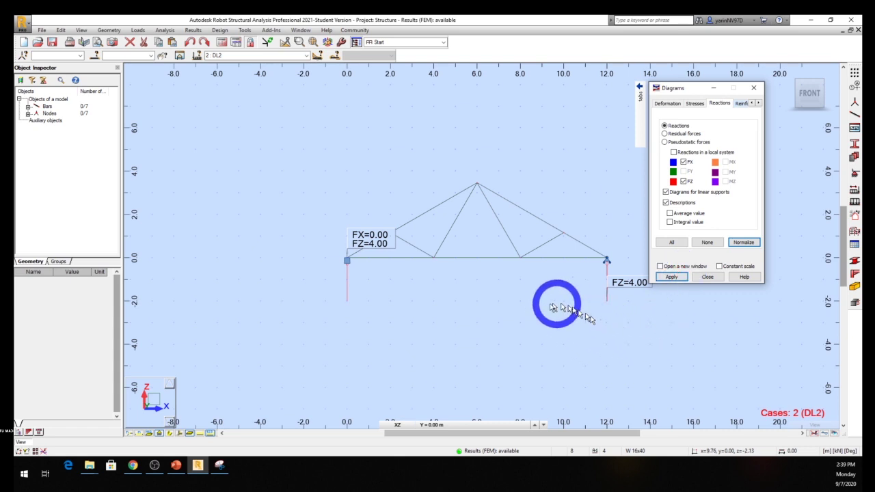
pyautogui.click(215, 441)
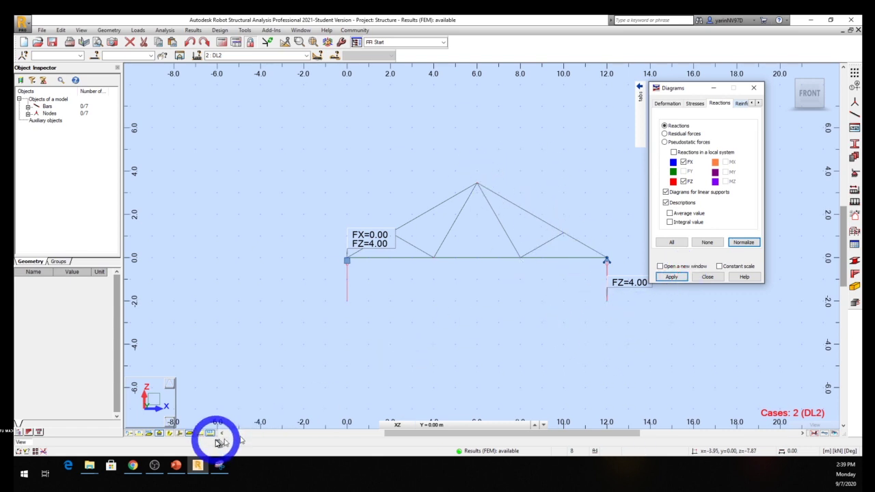
pyautogui.click(208, 435)
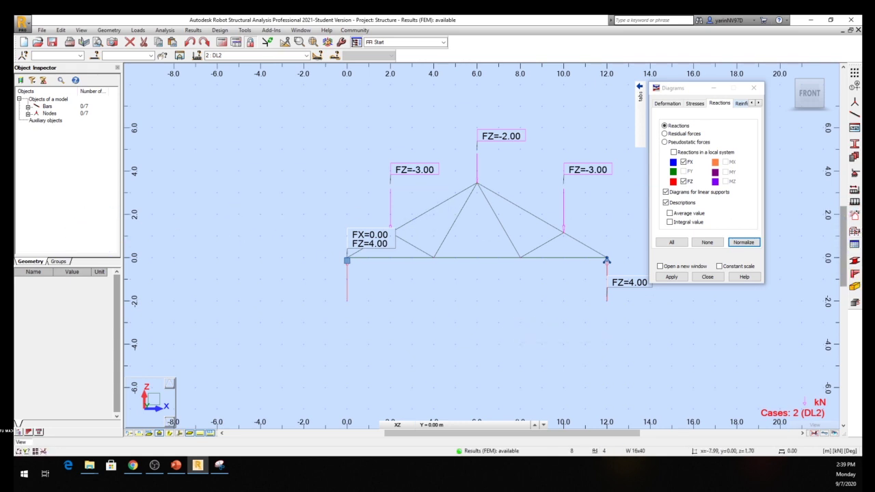
# Bring up the reference sketch in Snipping Tool and compare its support reactions with the calculated ones.
pyautogui.hotkey('alt', 'Tab')
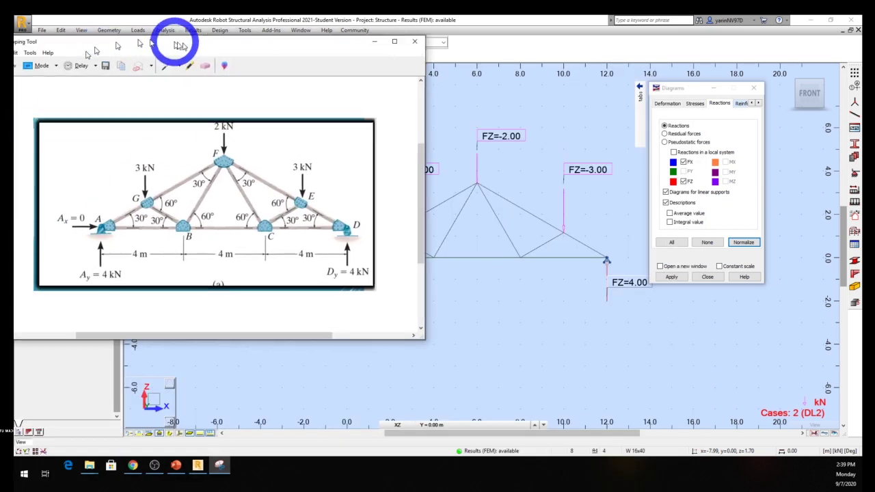
pyautogui.moveTo(172, 39); pyautogui.dragTo(215, 55)
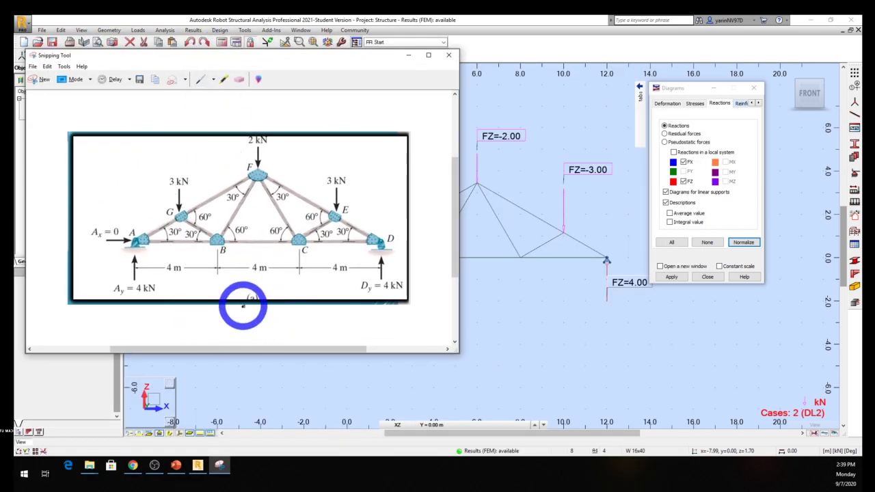
pyautogui.click(408, 56)
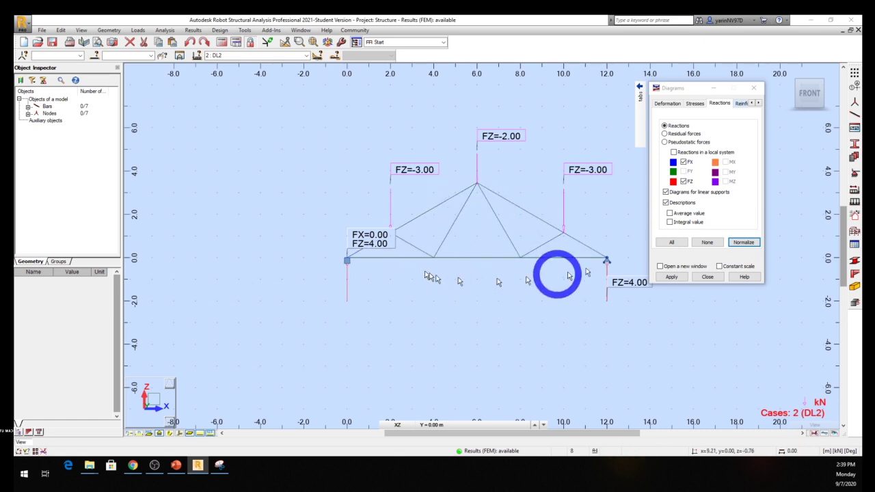
# Display the axial Fx force diagram on all truss bars.
pyautogui.moveTo(642, 114)
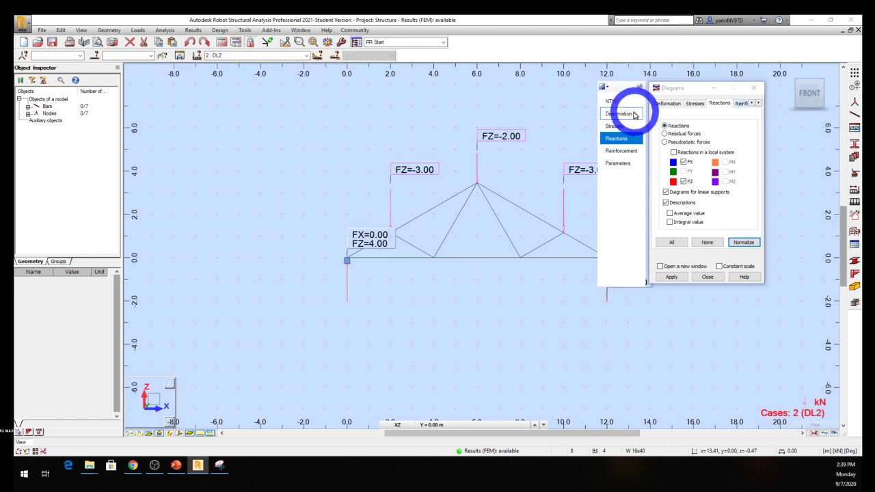
pyautogui.click(612, 102)
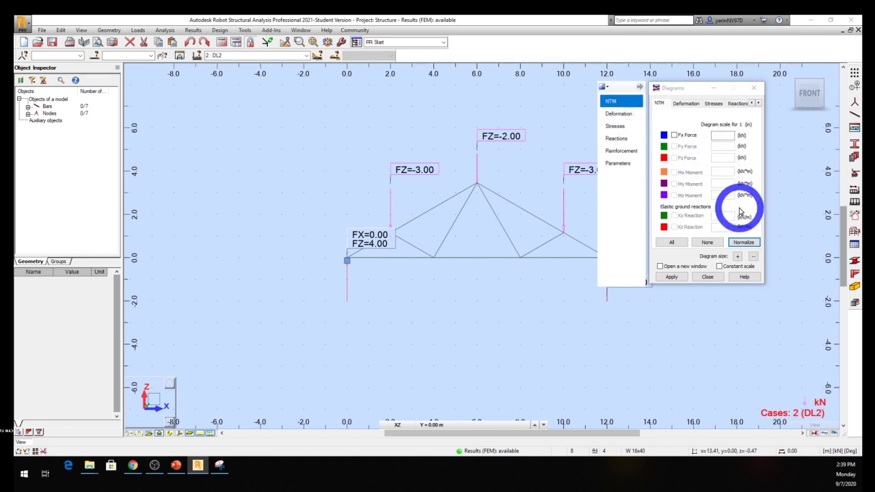
pyautogui.click(675, 136)
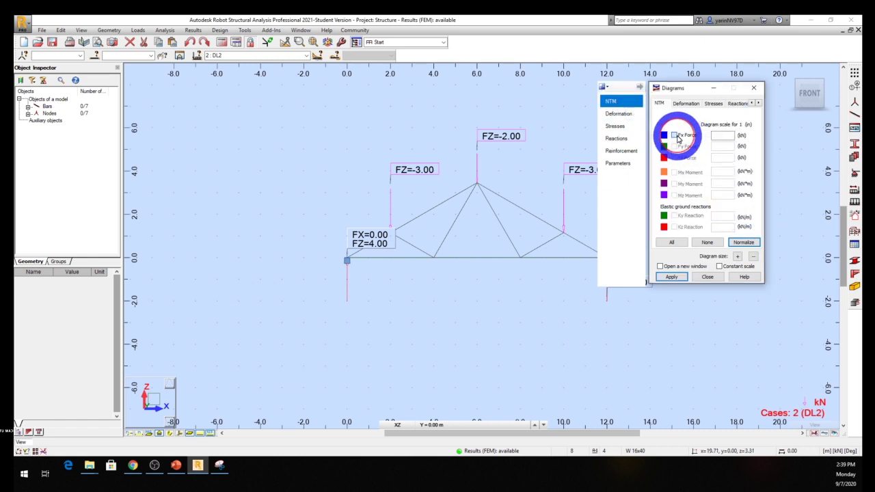
pyautogui.click(675, 277)
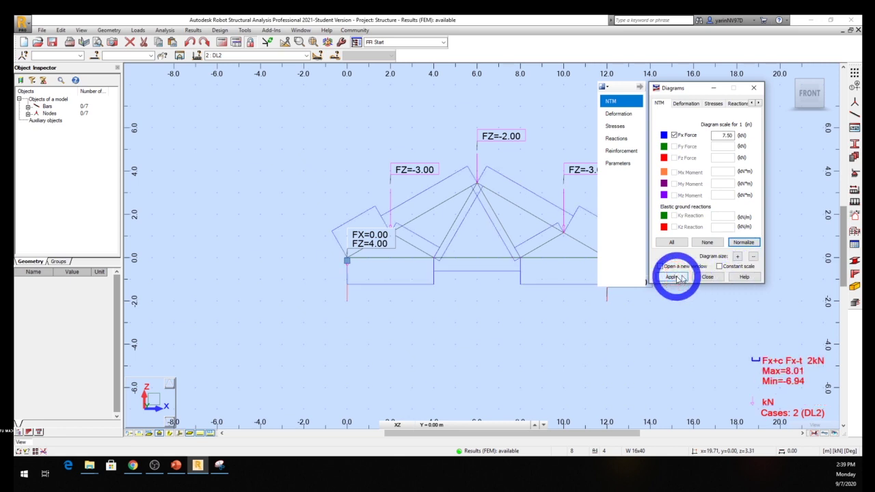
# Format the force diagrams with value labels, filled areas and differentiated positive and negative values.
pyautogui.click(619, 164)
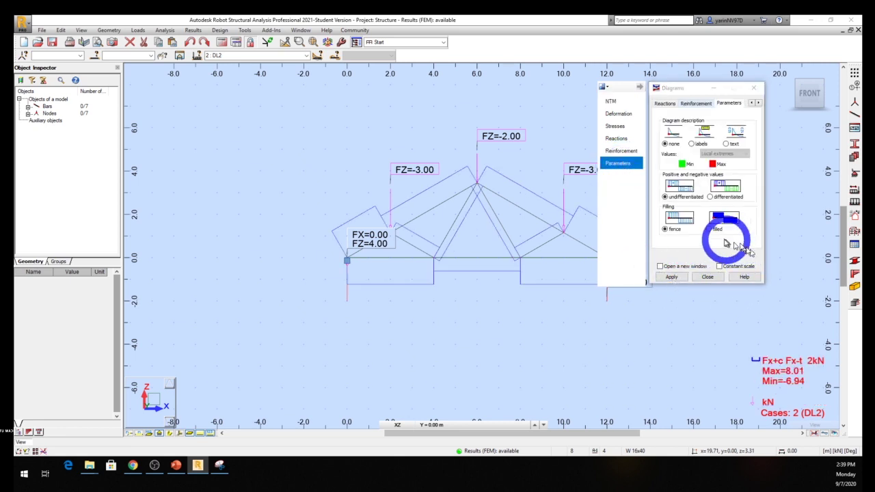
pyautogui.click(711, 229)
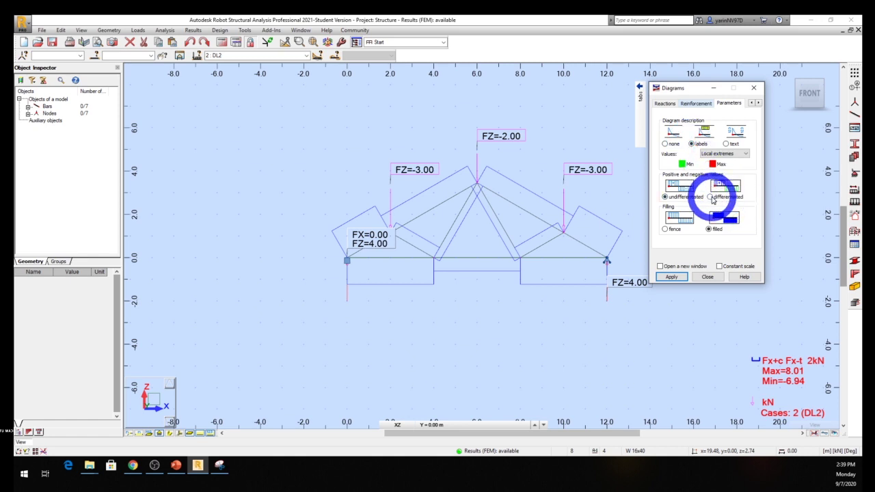
pyautogui.click(672, 278)
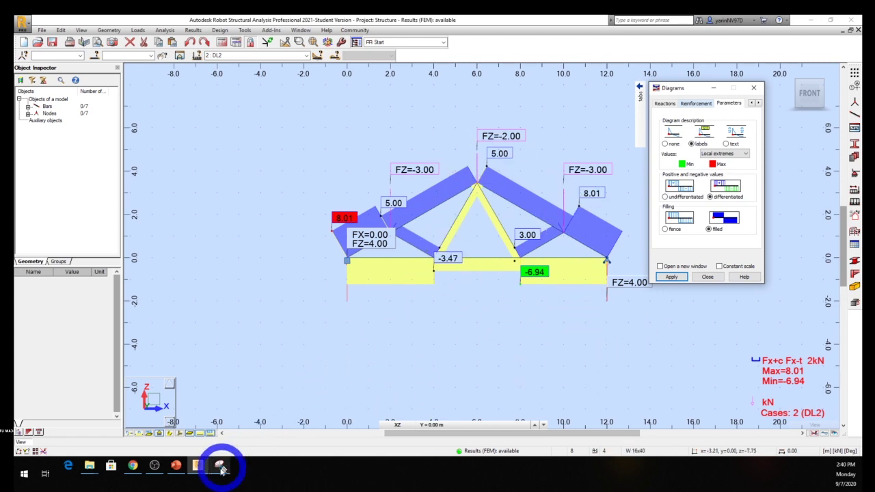
# Switch to the e-book in the browser, examine the member forces in the Example 3.2 solution, and return to Robot Structural Analysis.
pyautogui.click(133, 465)
pyautogui.scroll(-5, 537, 142)
pyautogui.scroll(-10, 536, 143)
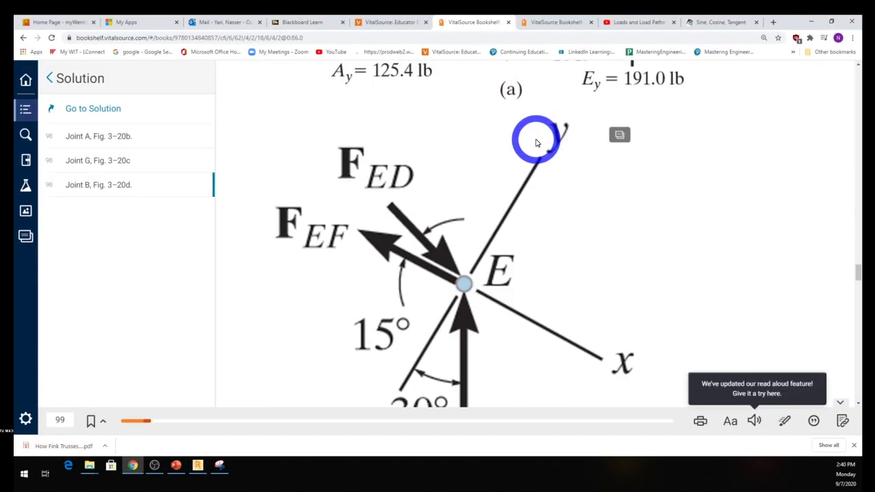
pyautogui.scroll(6, 537, 142)
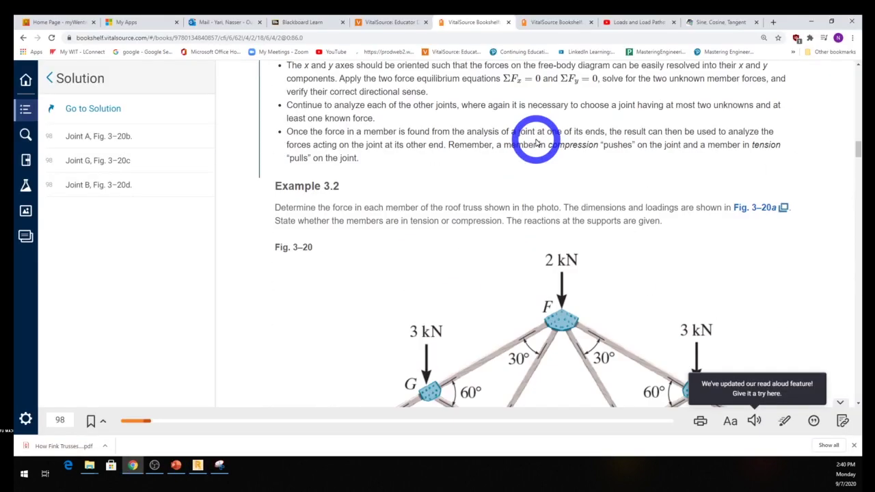
pyautogui.scroll(-4, 536, 143)
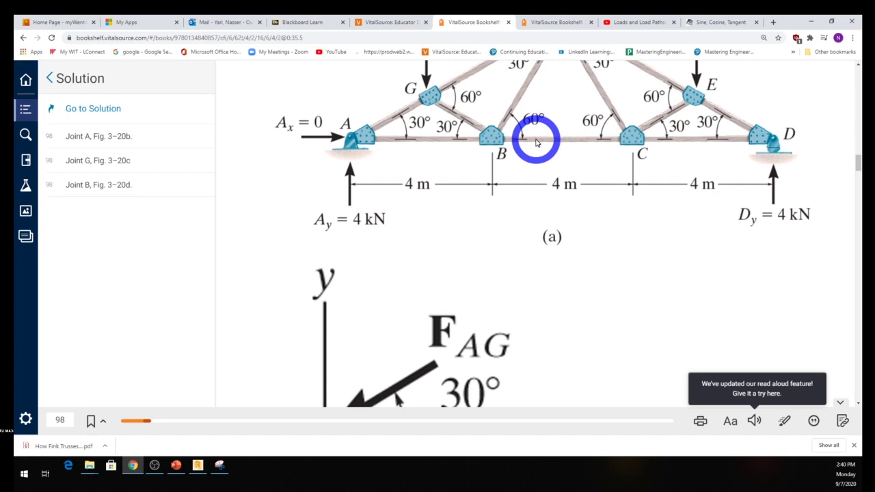
pyautogui.scroll(-5, 537, 143)
pyautogui.scroll(-10, 537, 143)
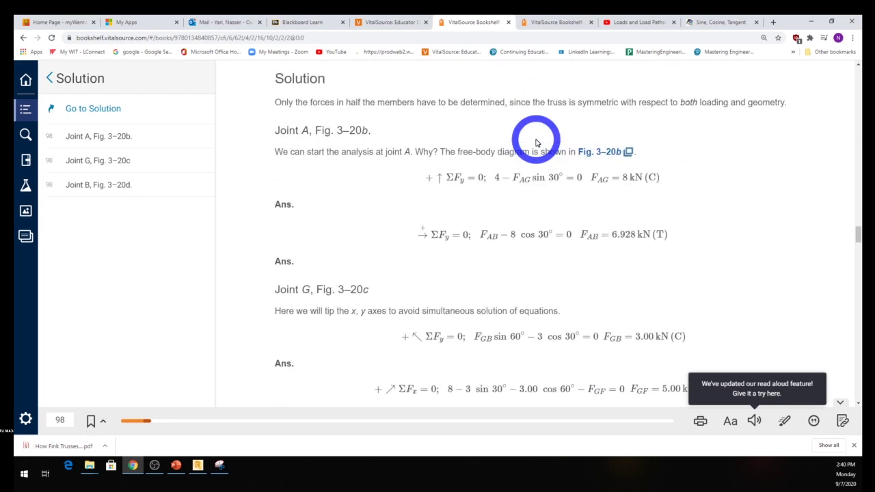
pyautogui.hotkey('alt', 'Tab')
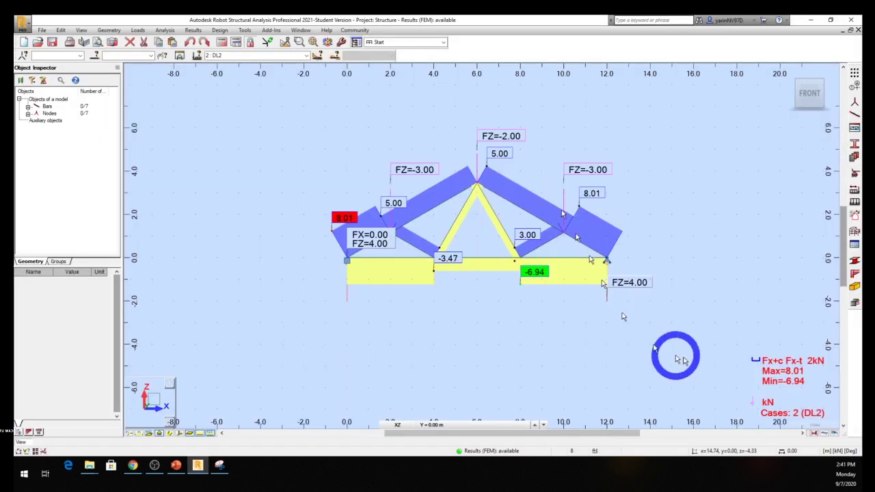